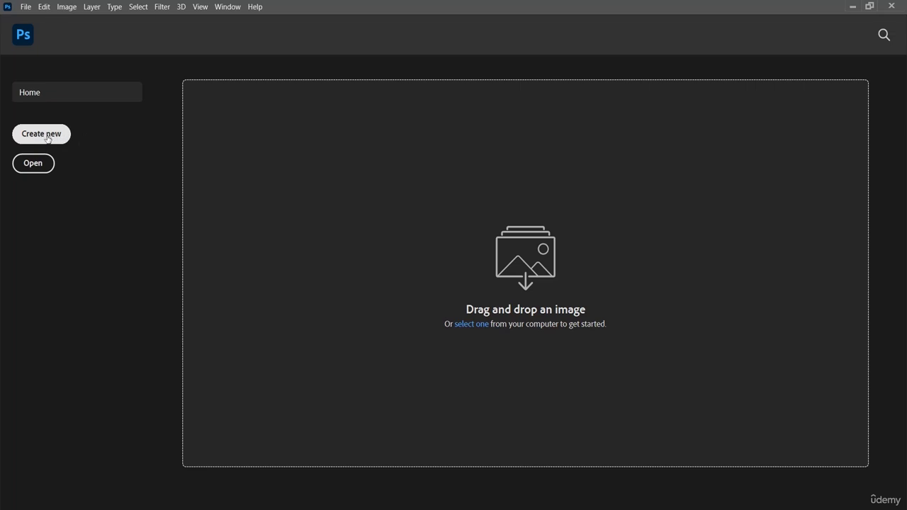
Step: Create a new document from the Default Photoshop Size preset, 7 x 5 inches at 300 pixels/inch with a white background
click(26, 8)
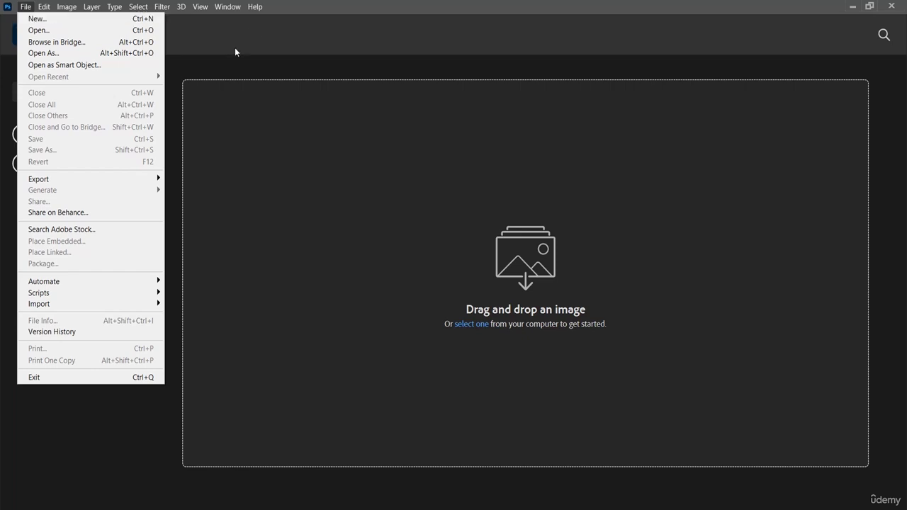
key(Escape)
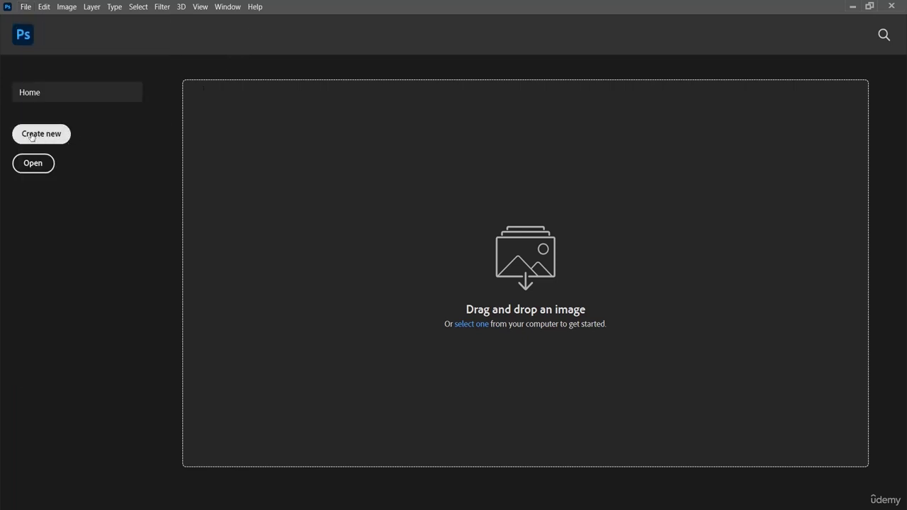
click(56, 136)
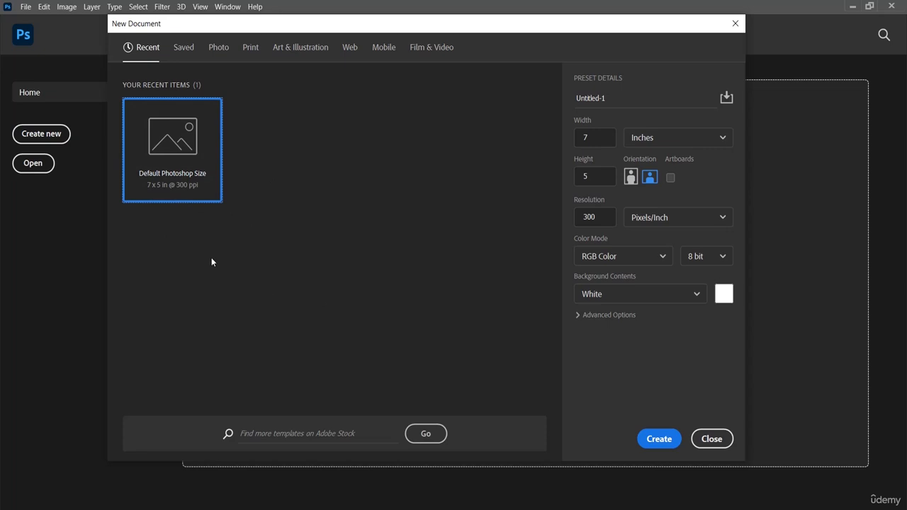
click(658, 446)
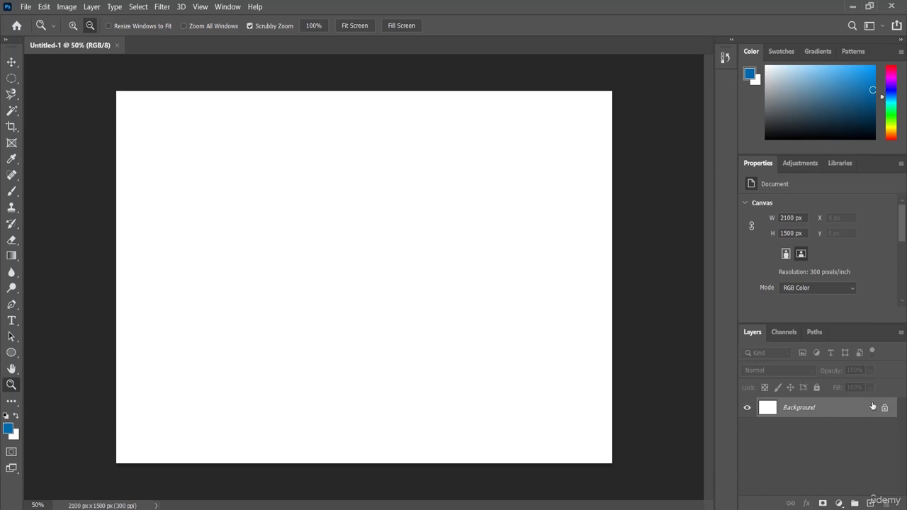
Step: Try to move the locked Background layer with the Move tool, declining its conversion to a normal layer
mouse_move(881, 418)
click(9, 64)
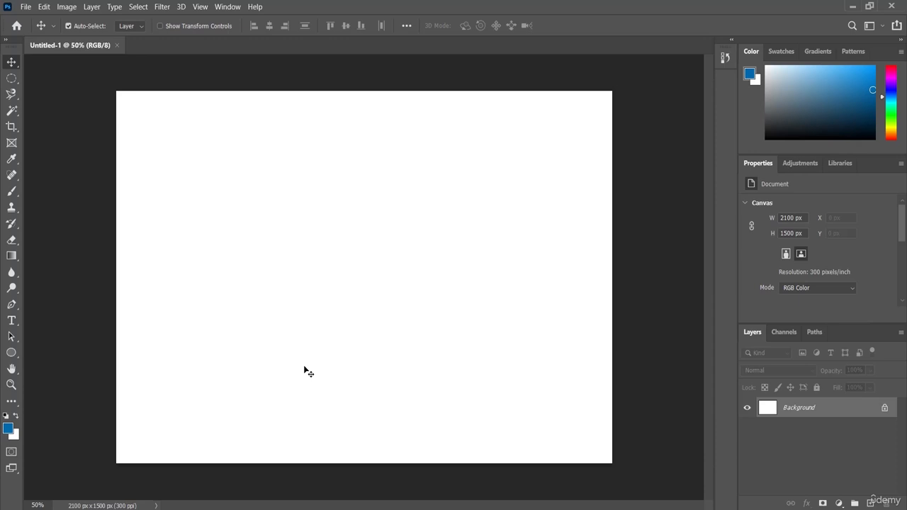
drag(306, 371, 374, 288)
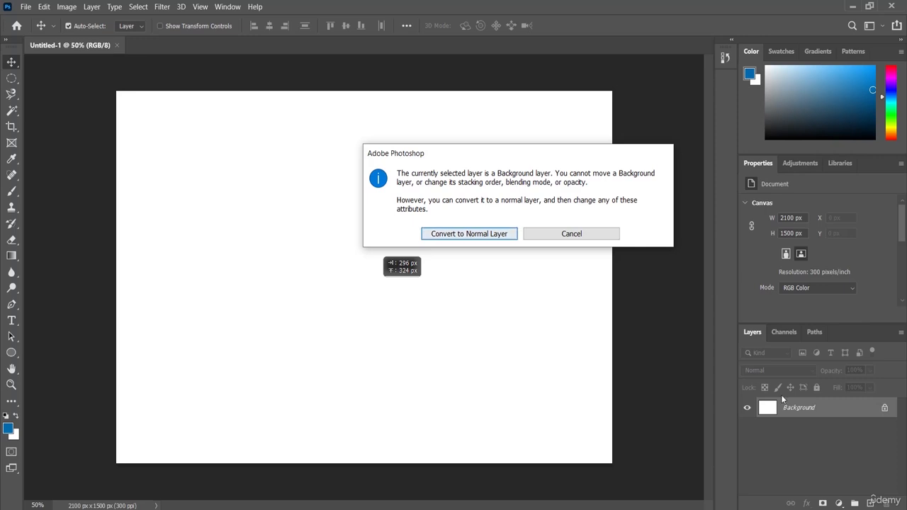
click(571, 233)
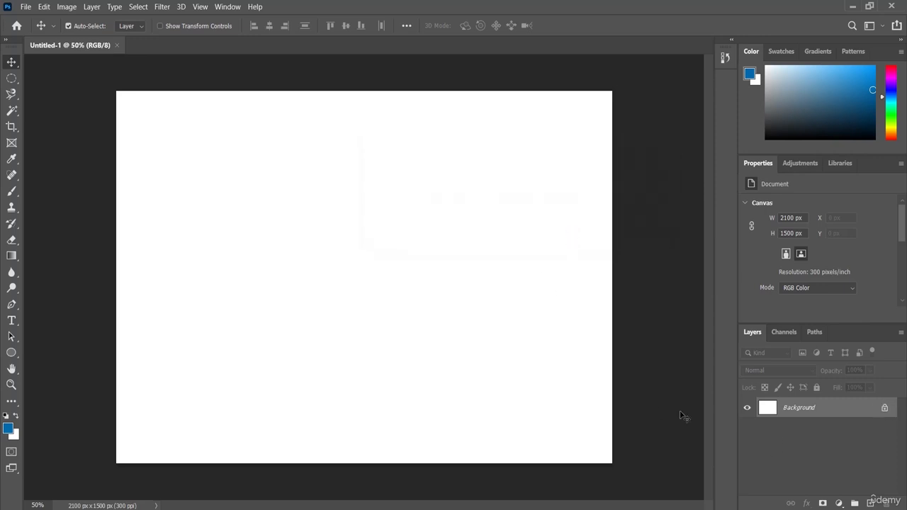
Step: Unlock the Background layer, shift it up and right on the canvas, and move it back to X 0 px, Y 0 px
click(885, 410)
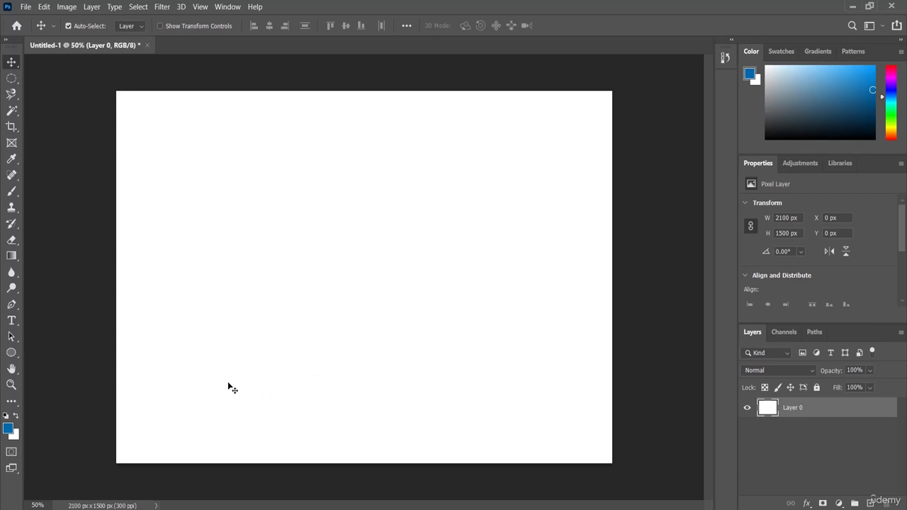
drag(228, 385, 316, 333)
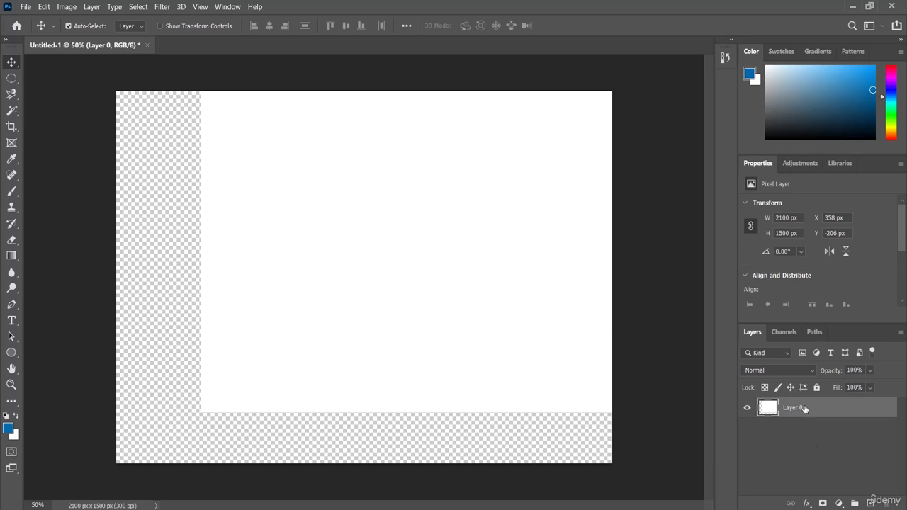
drag(425, 302, 341, 352)
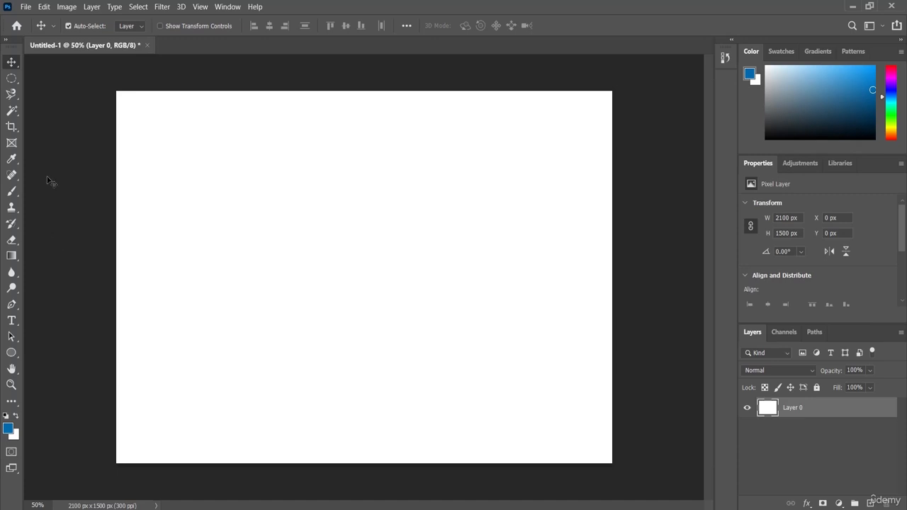
Step: Open the image aadil-ar-dr0mdpA4aag-unsplash from the Exercise File folder as a separate document and compare it with Untitled-1
click(26, 8)
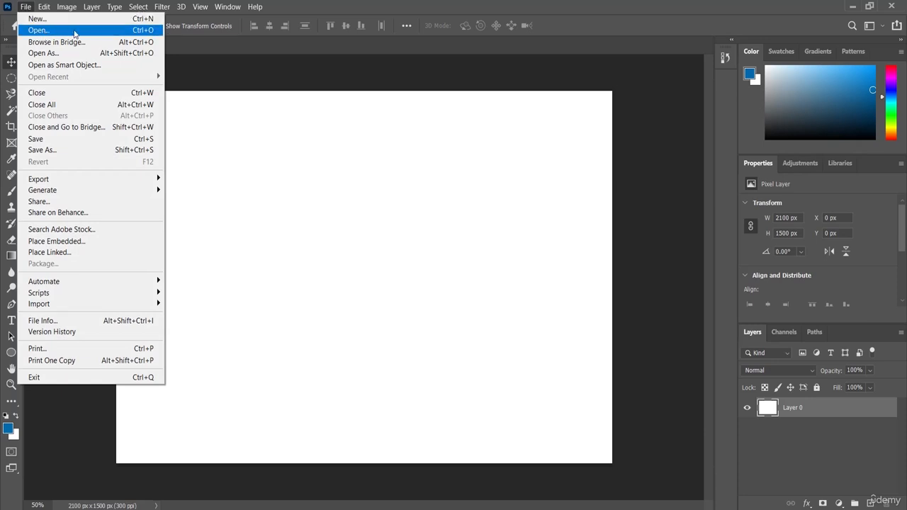
click(39, 31)
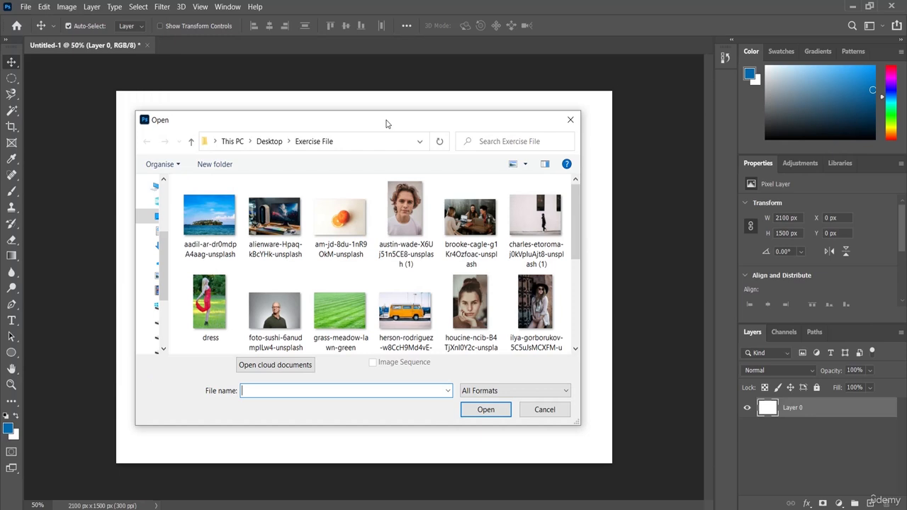
click(203, 215)
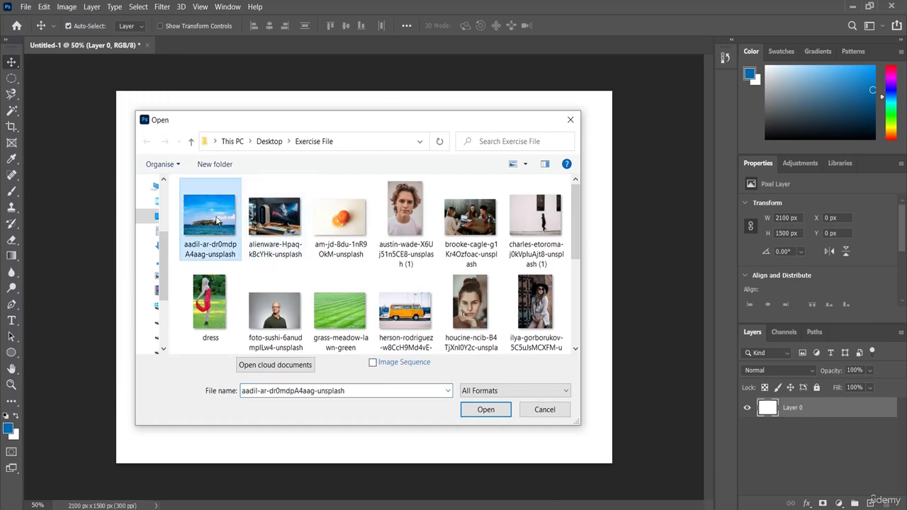
click(483, 409)
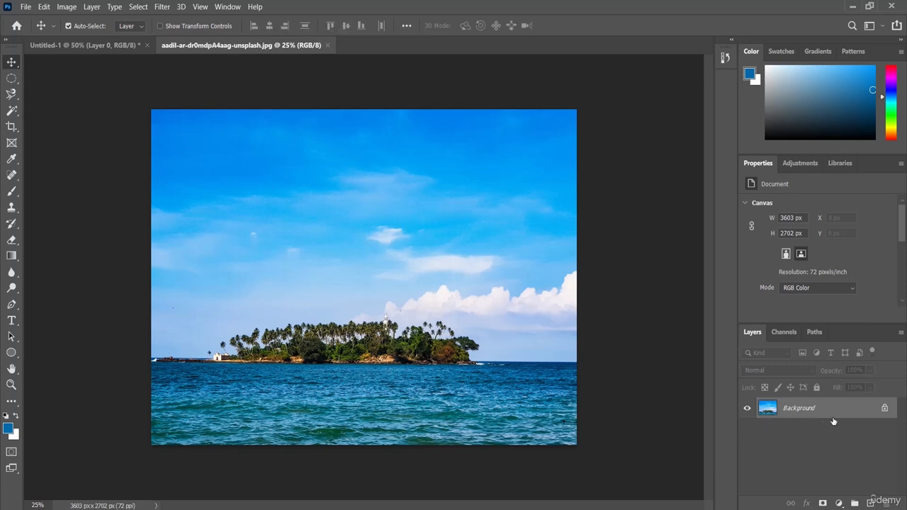
click(98, 49)
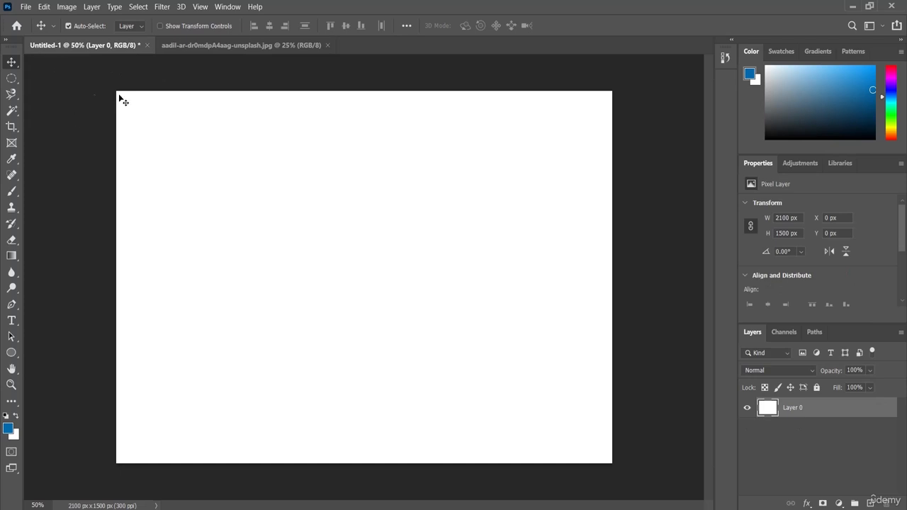
click(248, 47)
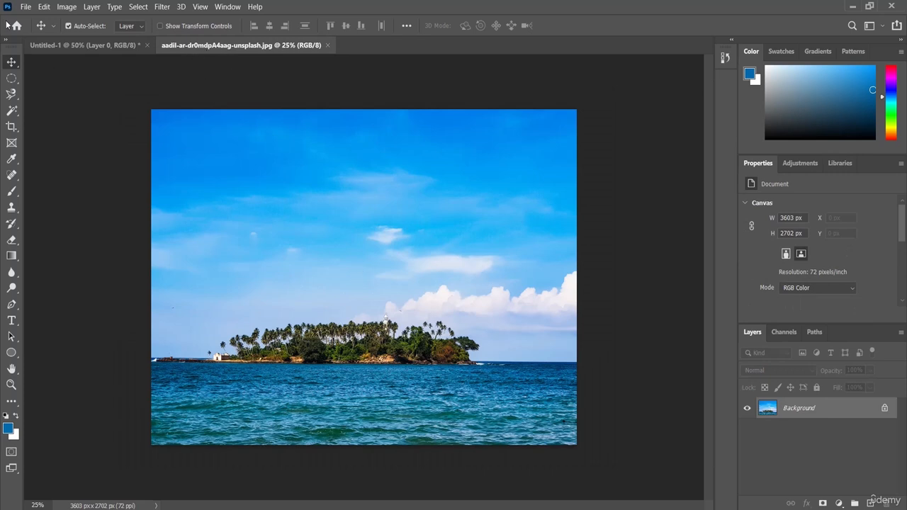
Step: Place the image am-jd-8du-1nR9OkM-unsplash as an embedded object in Untitled-1 at its default size and position
click(51, 45)
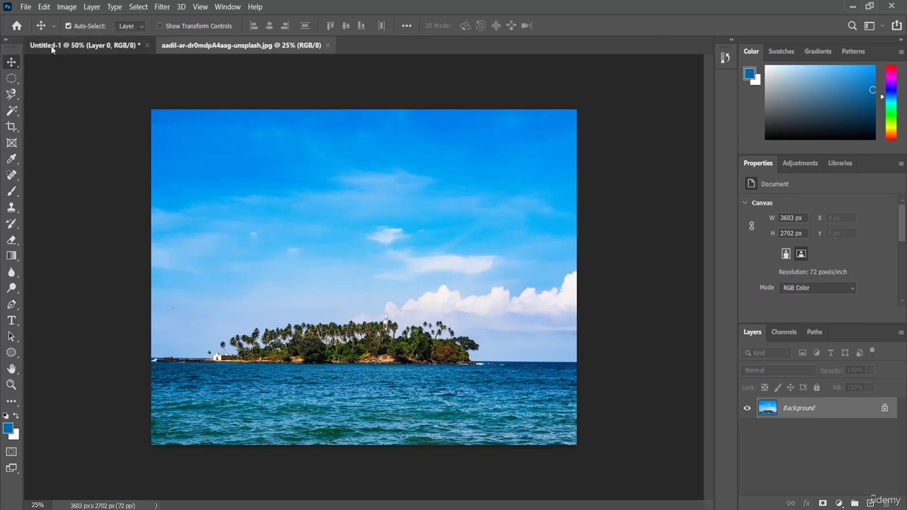
click(26, 7)
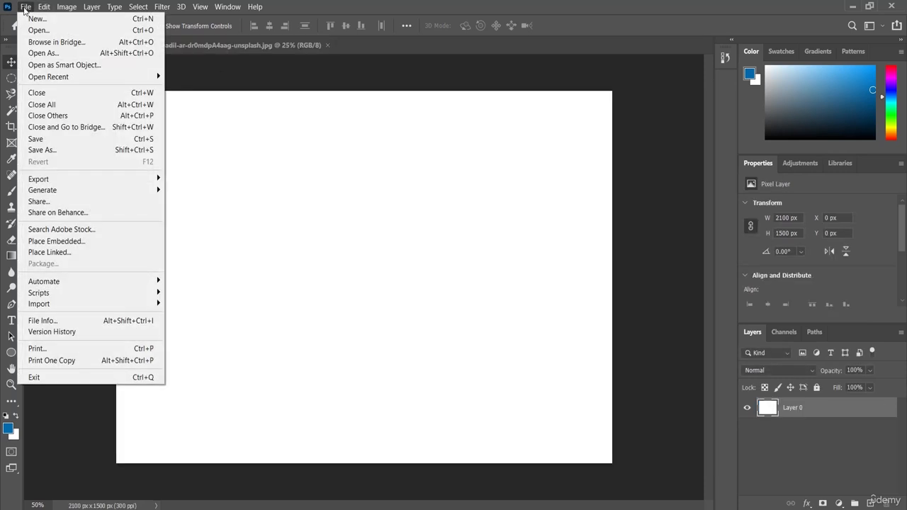
click(105, 244)
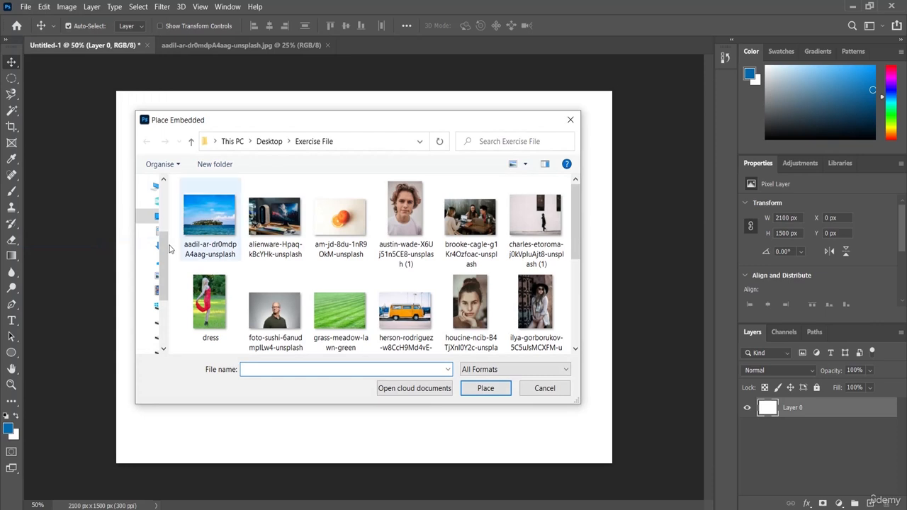
click(315, 244)
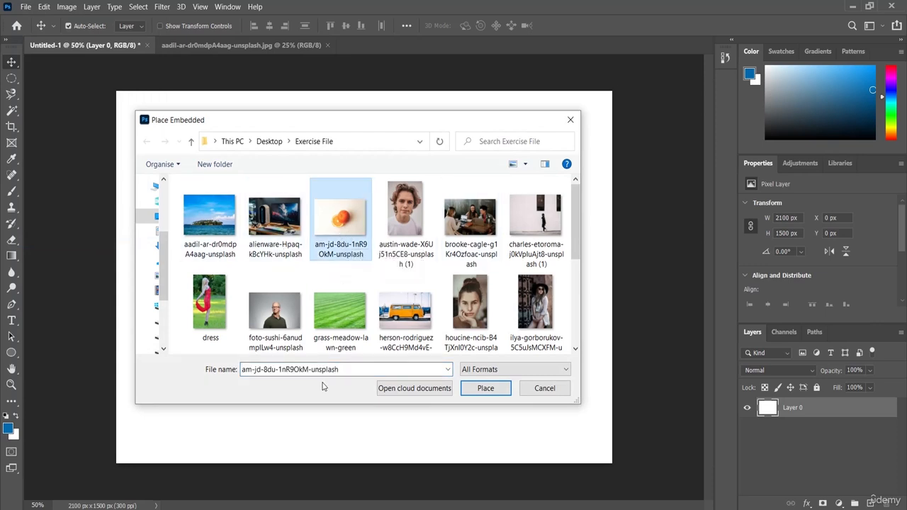
click(480, 392)
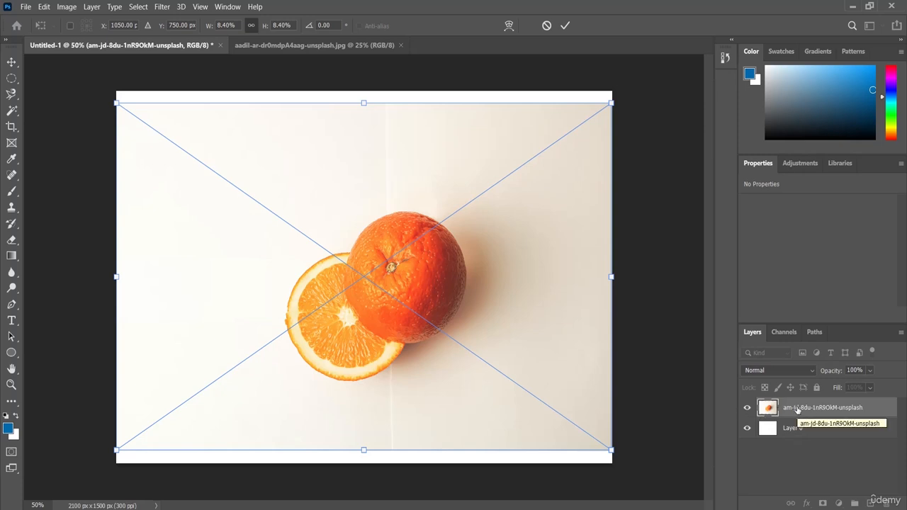
key(Return)
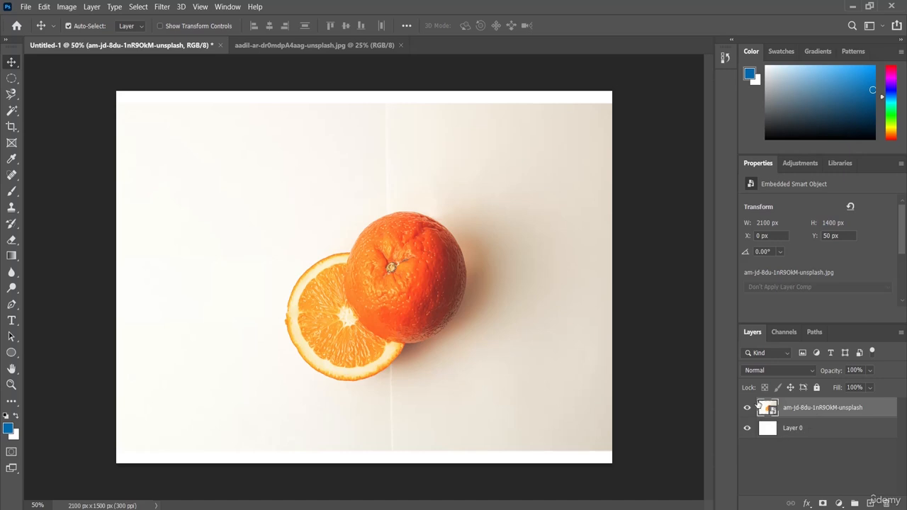
Step: Convert the island photo's Background to a normal layer while moving it up and left to about X -1127 px, Y -560 px
click(303, 45)
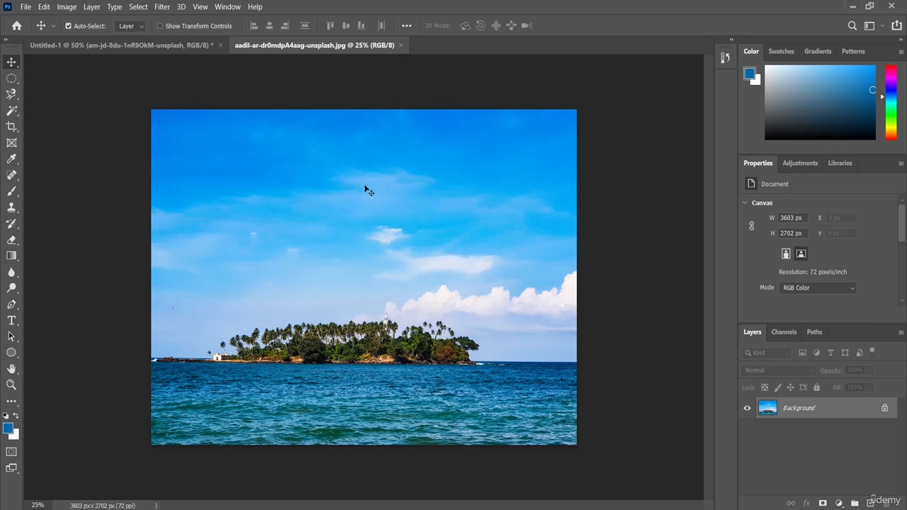
click(91, 45)
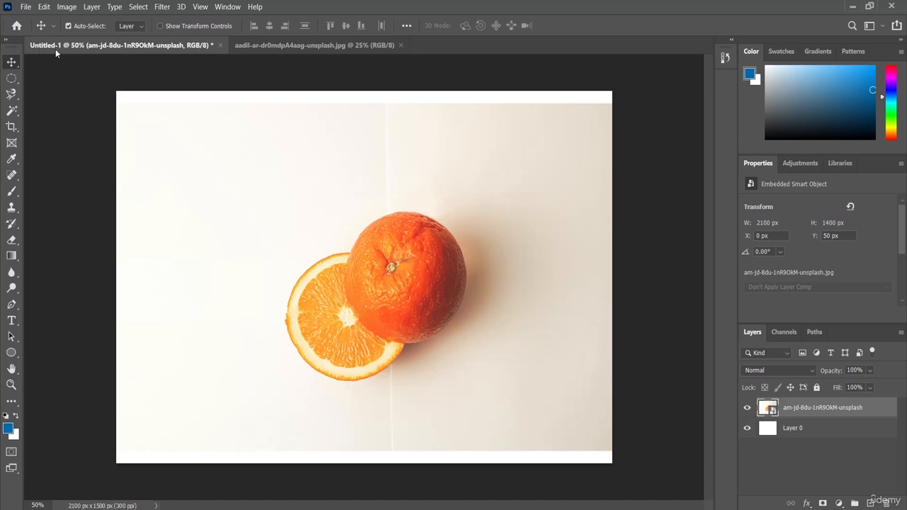
click(283, 46)
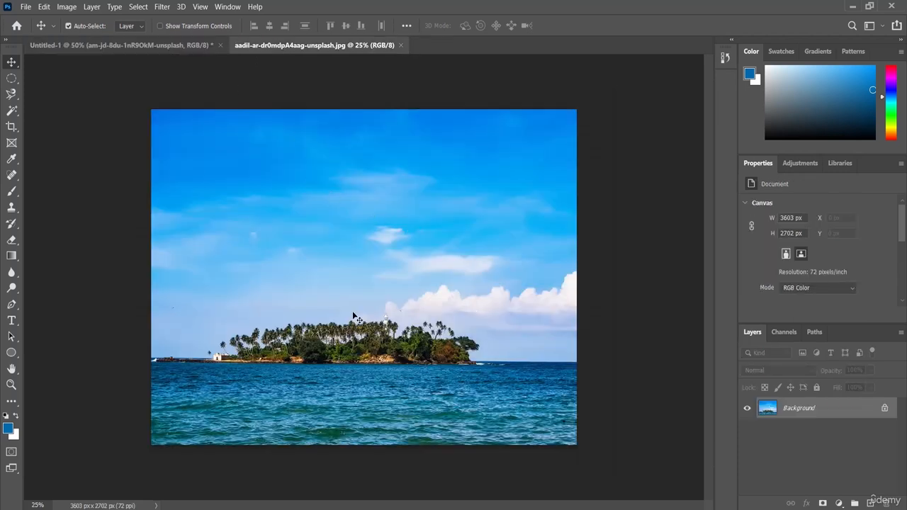
click(85, 45)
click(318, 43)
drag(472, 303, 335, 227)
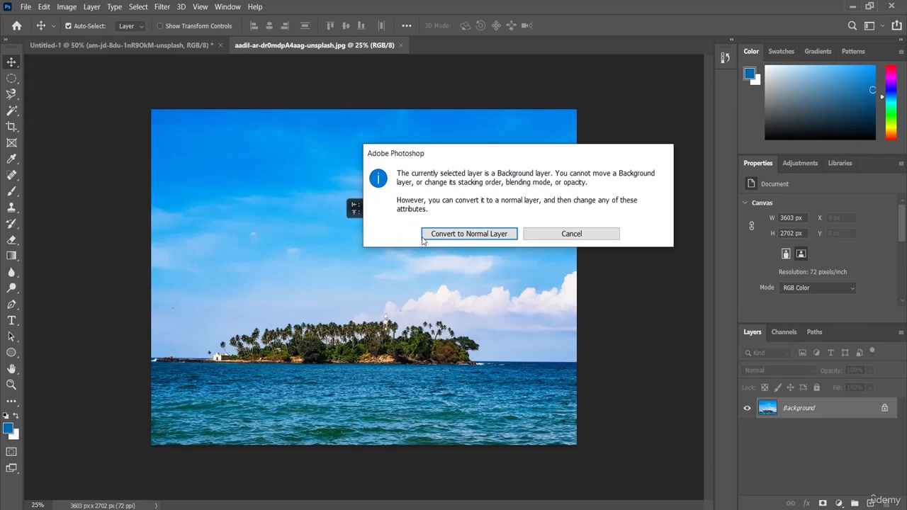
click(462, 234)
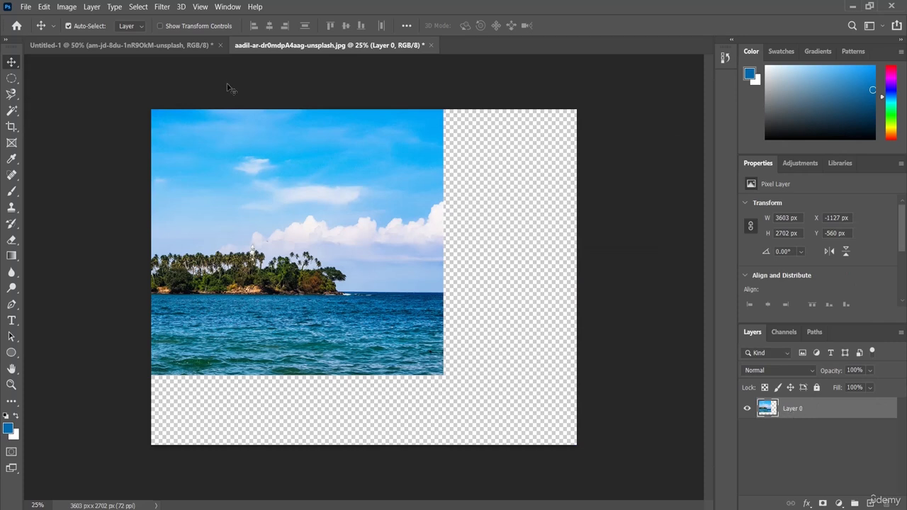
Step: Compare the layers of both documents and move the island photo down and right to about X 160 px, Y 56 px
click(132, 47)
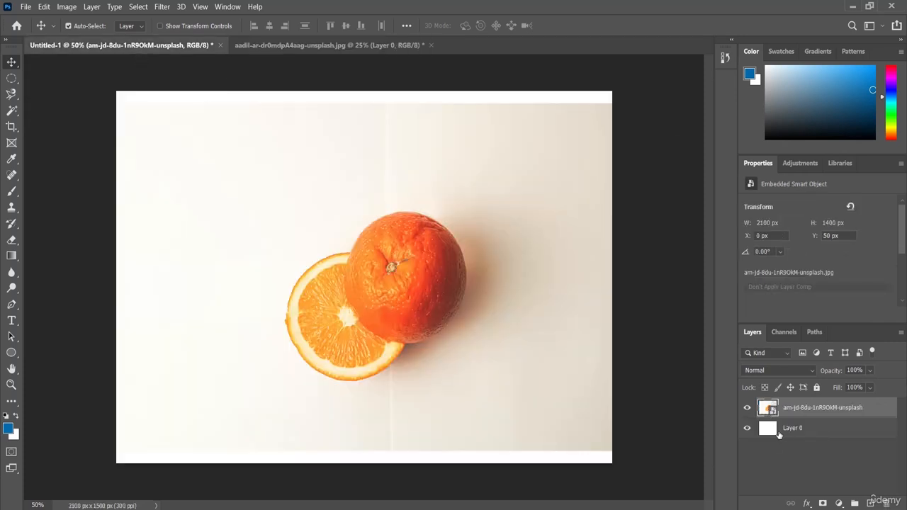
click(342, 47)
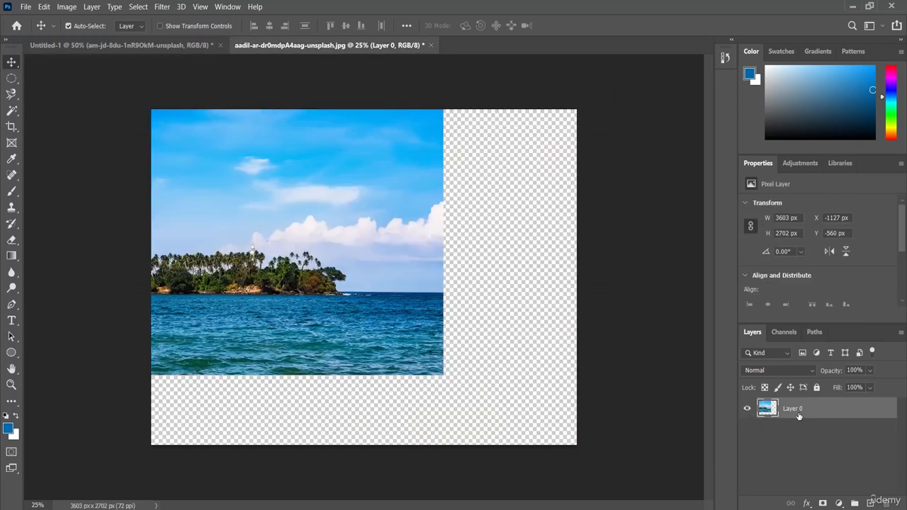
drag(227, 233, 416, 307)
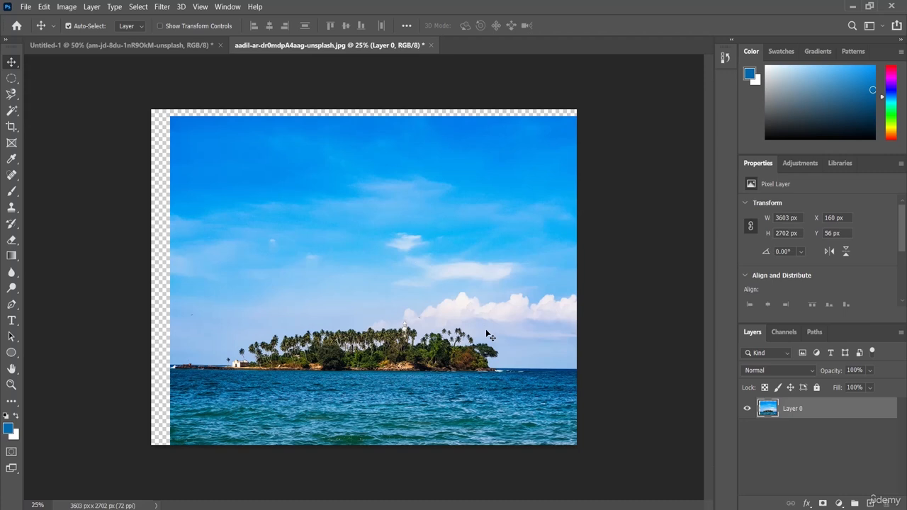
Step: Copy the island photo layer into Untitled-1 with the Move tool and reposition it to about X 716 px, Y 539 px
drag(515, 366, 545, 368)
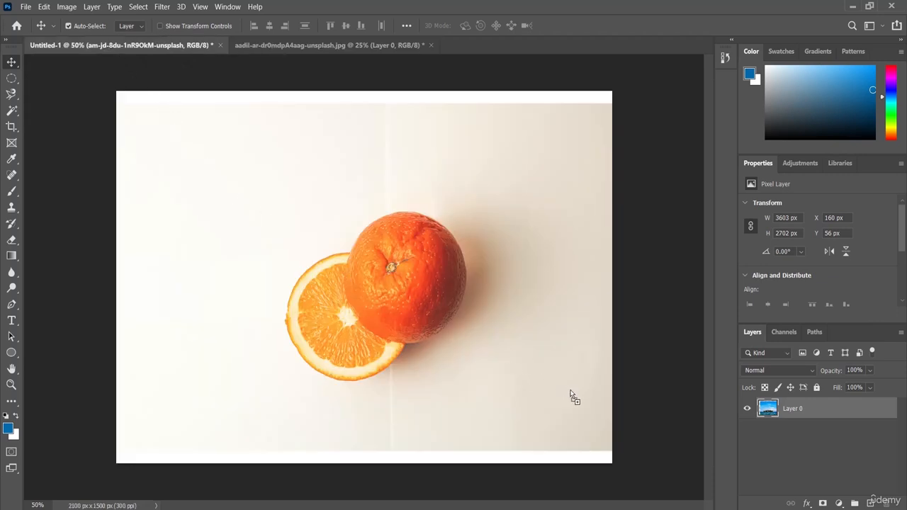
drag(574, 397, 574, 397)
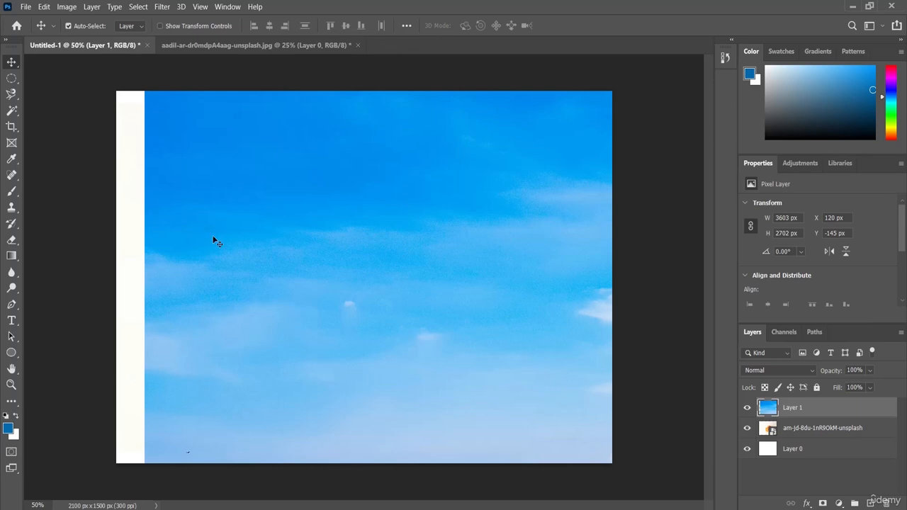
drag(383, 268, 522, 366)
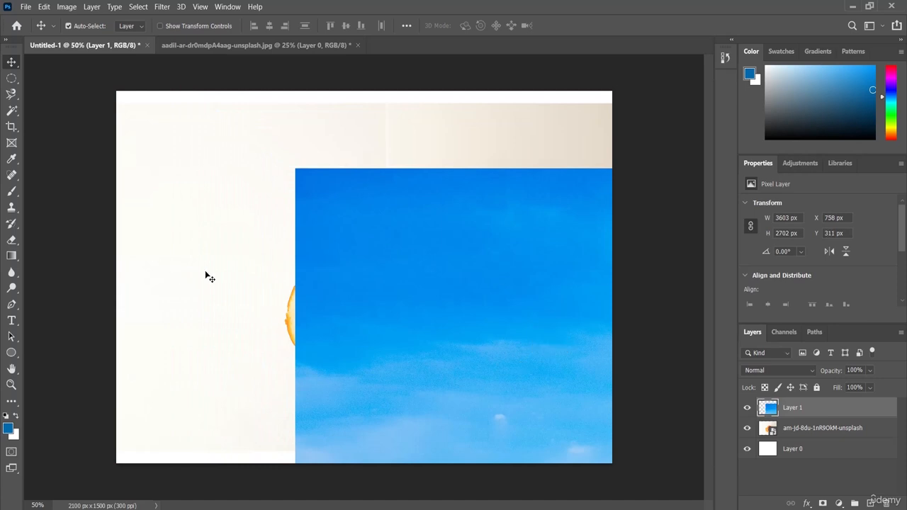
drag(405, 319, 292, 259)
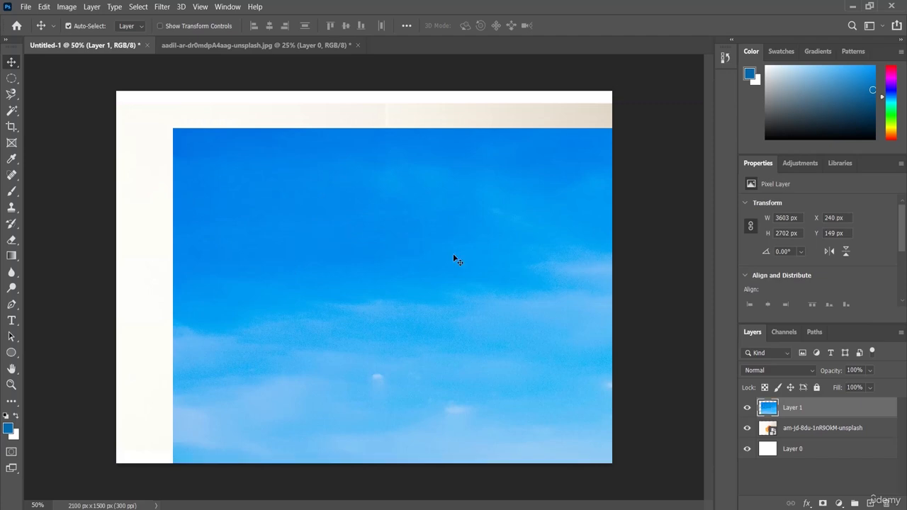
drag(521, 316, 523, 354)
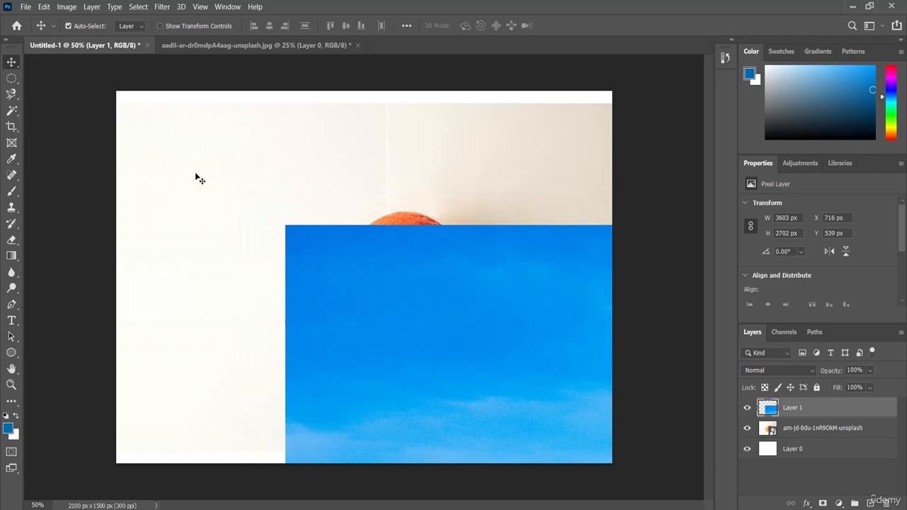
Step: Reposition the island photo layer in Untitled-1 so the island and sea fill the canvas, at about X -629 px, Y -862 px
drag(418, 330, 329, 251)
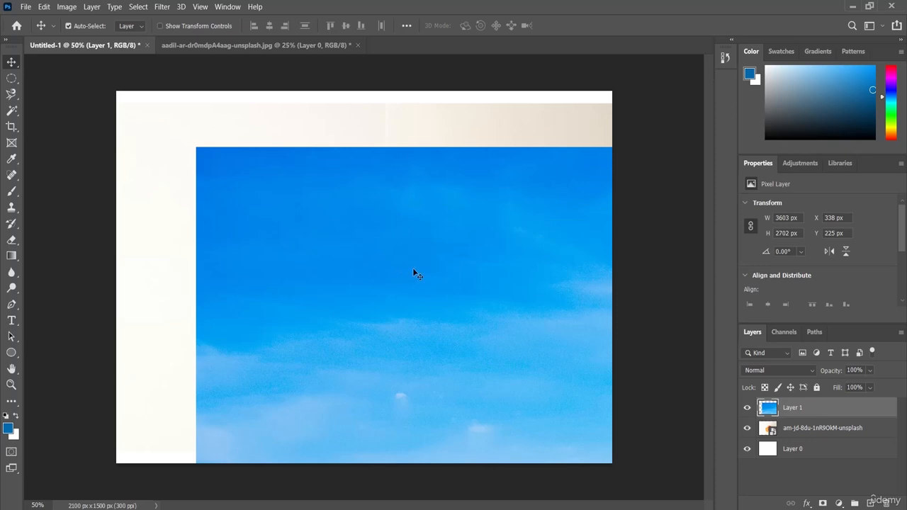
drag(413, 270, 276, 174)
drag(534, 352, 362, 206)
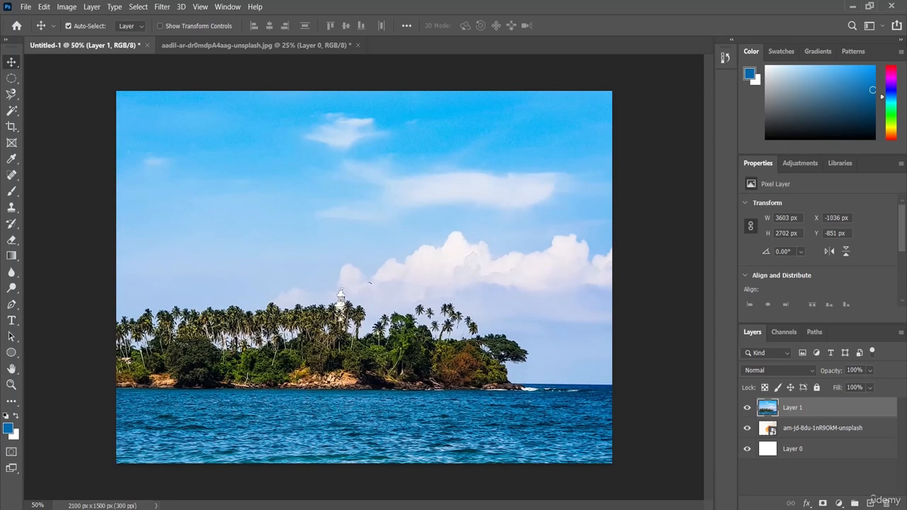
drag(268, 338, 379, 323)
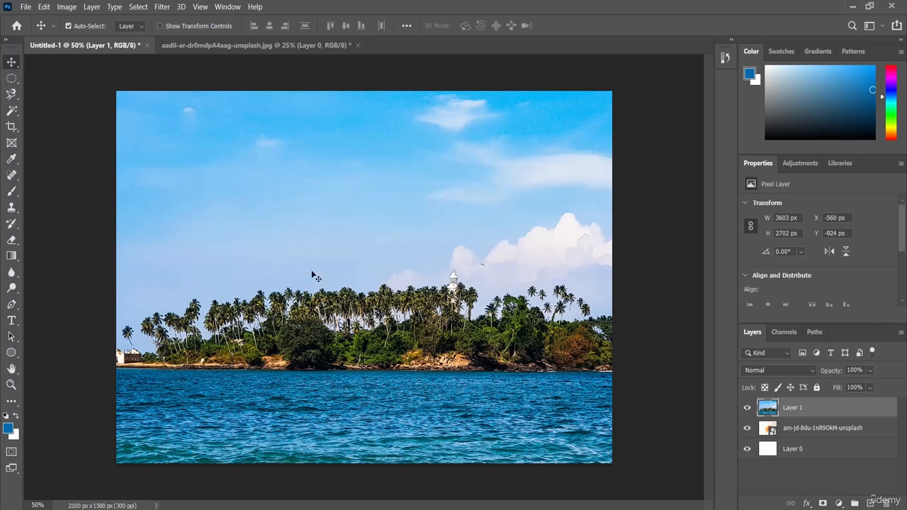
drag(296, 247, 493, 413)
drag(327, 232, 468, 428)
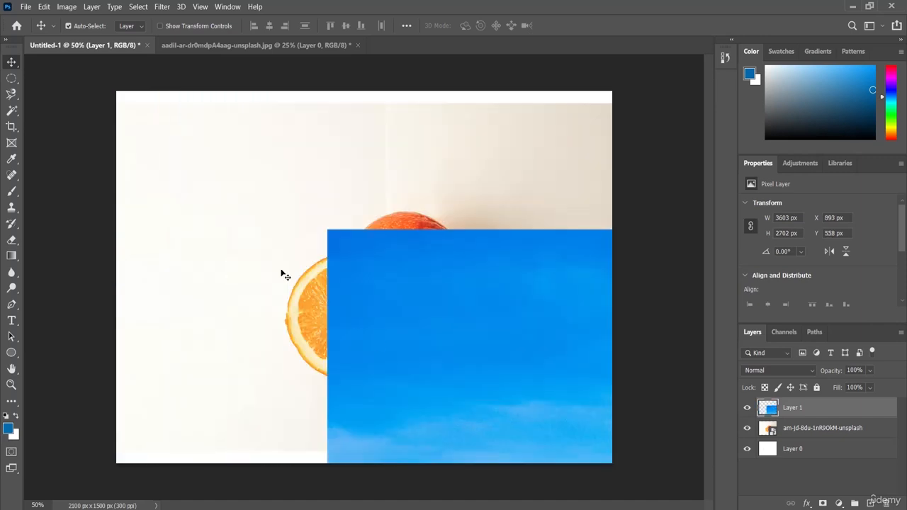
drag(364, 286, 464, 370)
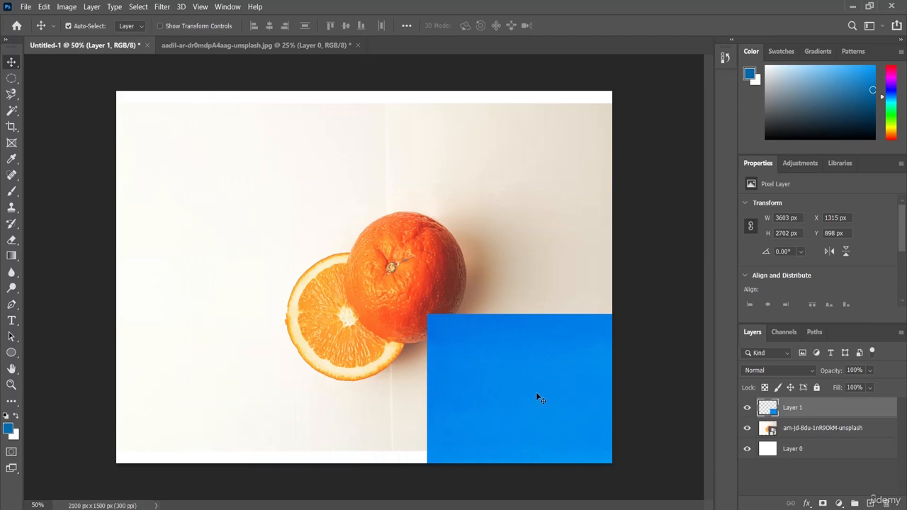
drag(536, 397, 54, 76)
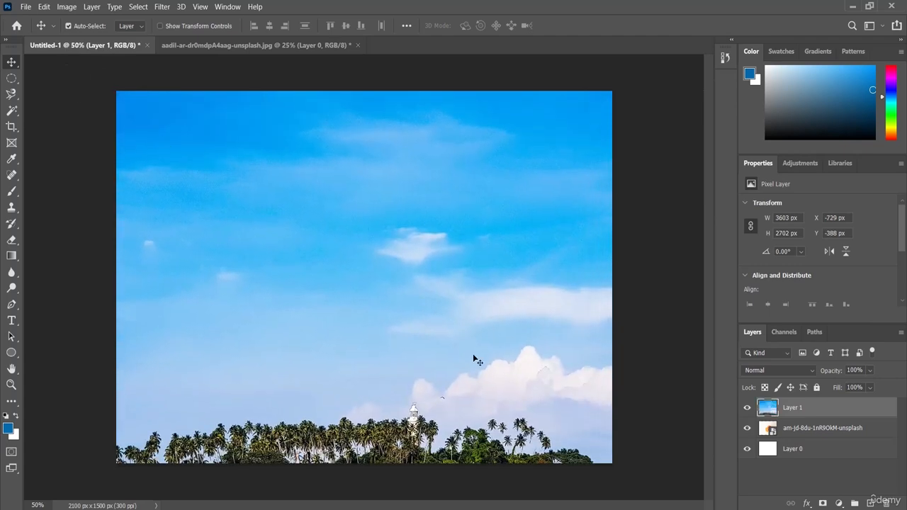
drag(472, 354, 505, 248)
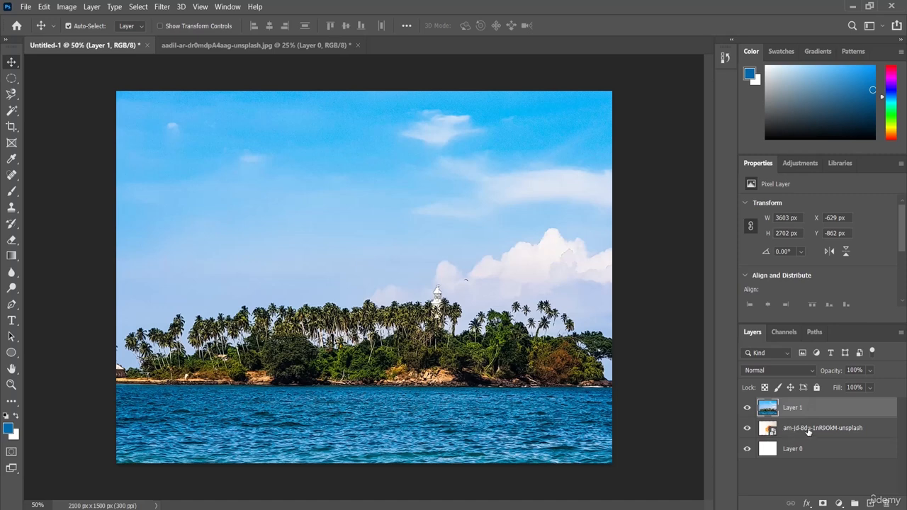
Step: Reorder the layers with Layer 1 on top, Layer 0 beneath it and the am-jd-8du-1nR9OkM-unsplash layer lowest
drag(805, 431, 803, 405)
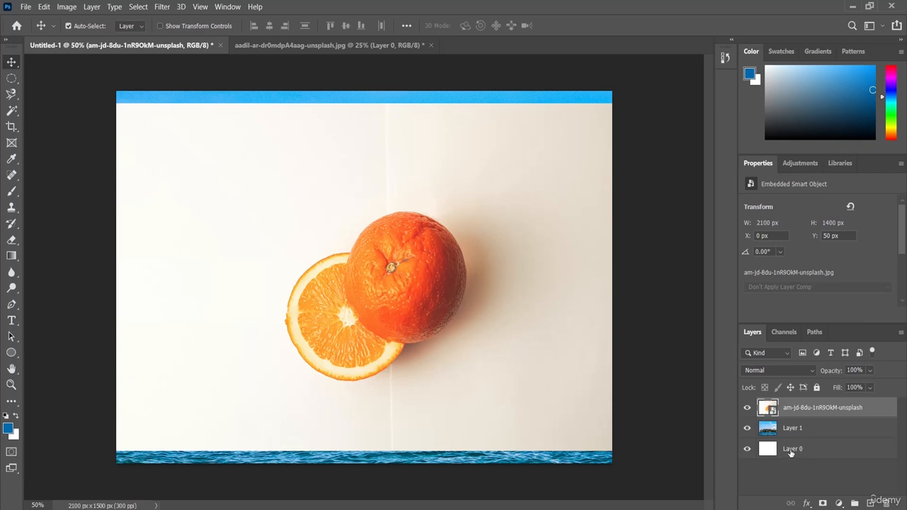
drag(793, 452, 788, 404)
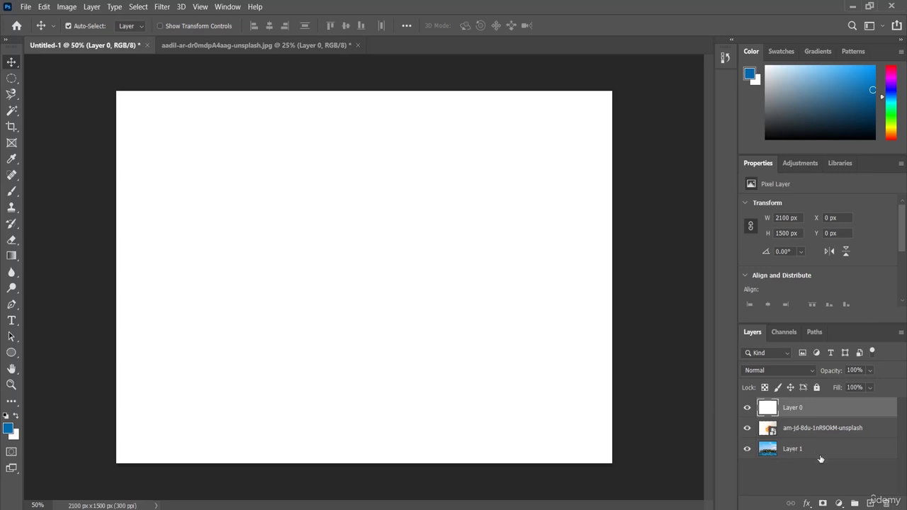
drag(794, 454, 788, 401)
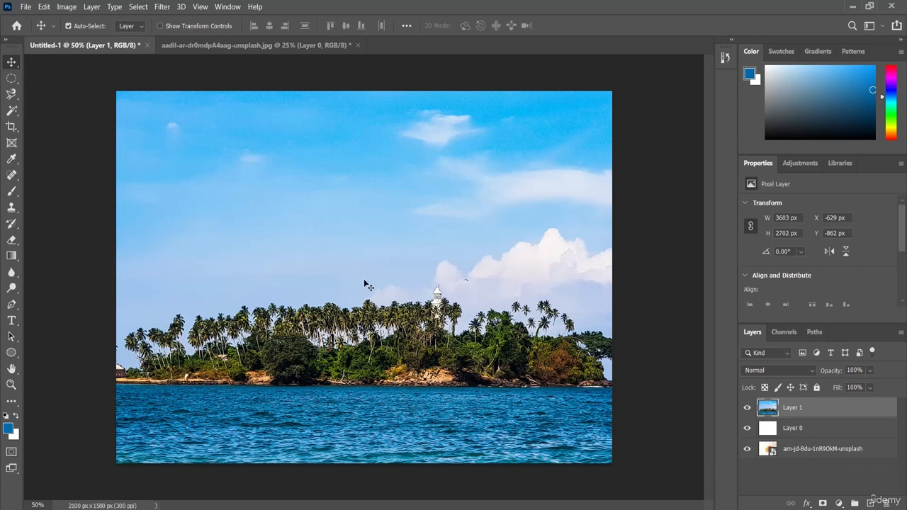
Step: Hide Layer 1, Layer 0 and the orange image layer one by one, and make all three visible again
click(748, 411)
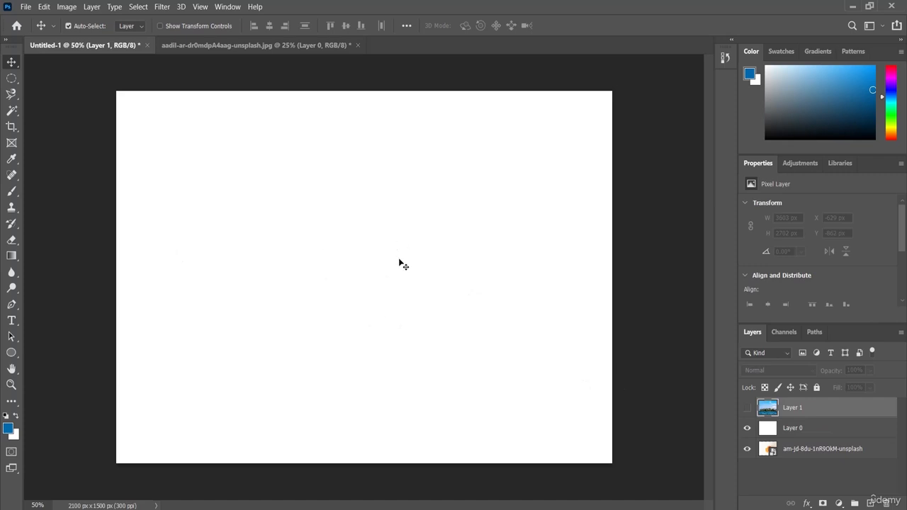
click(748, 429)
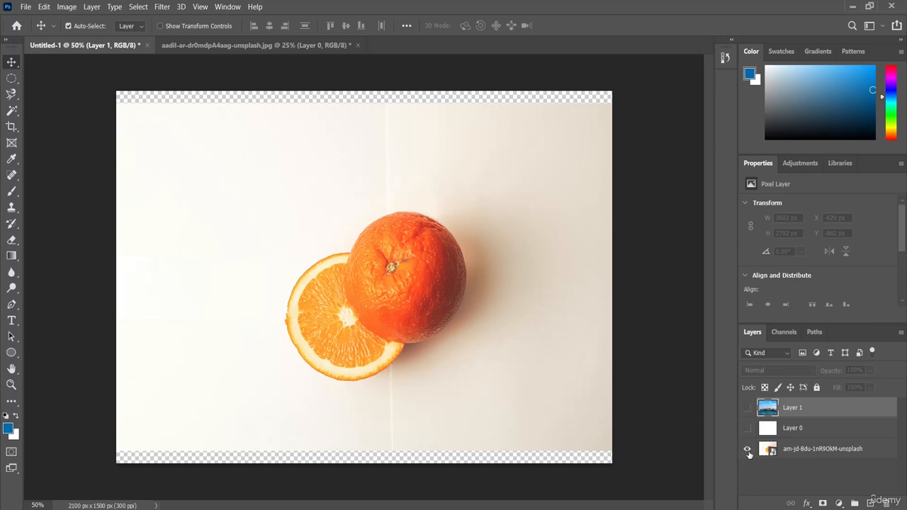
click(747, 454)
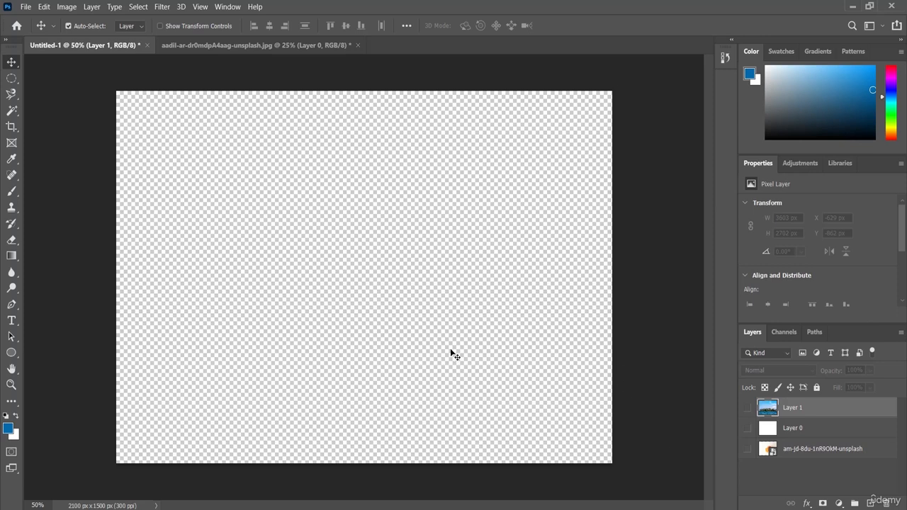
click(747, 450)
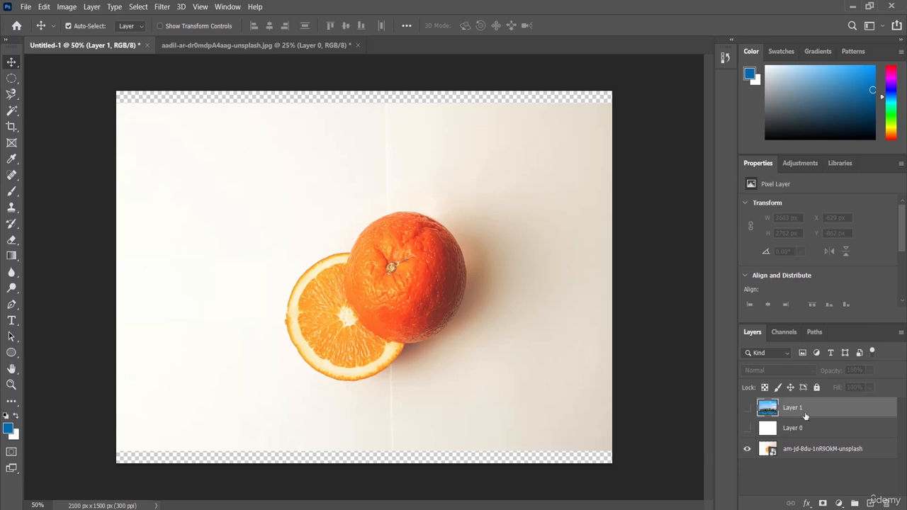
click(748, 411)
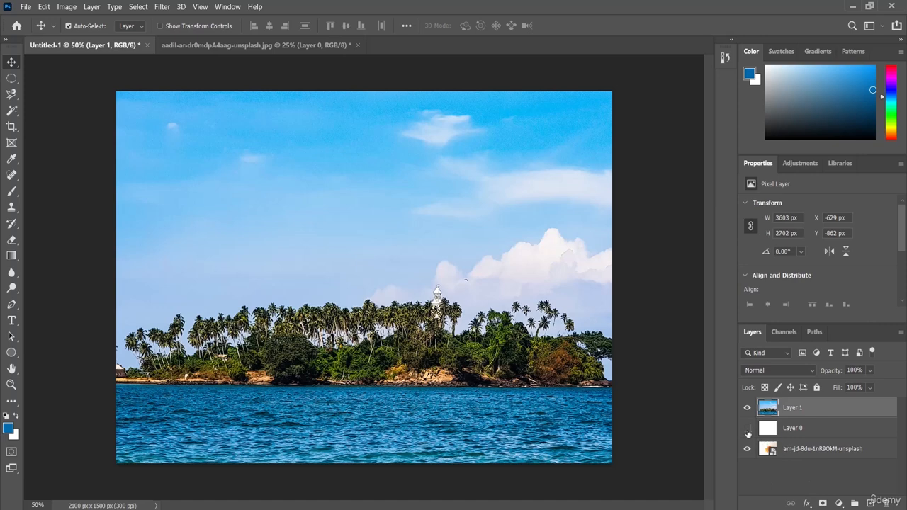
click(748, 428)
Step: Hide Layer 1 and Layer 0, and delete the am-jd-8du-1nR9OkM-unsplash layer
click(746, 409)
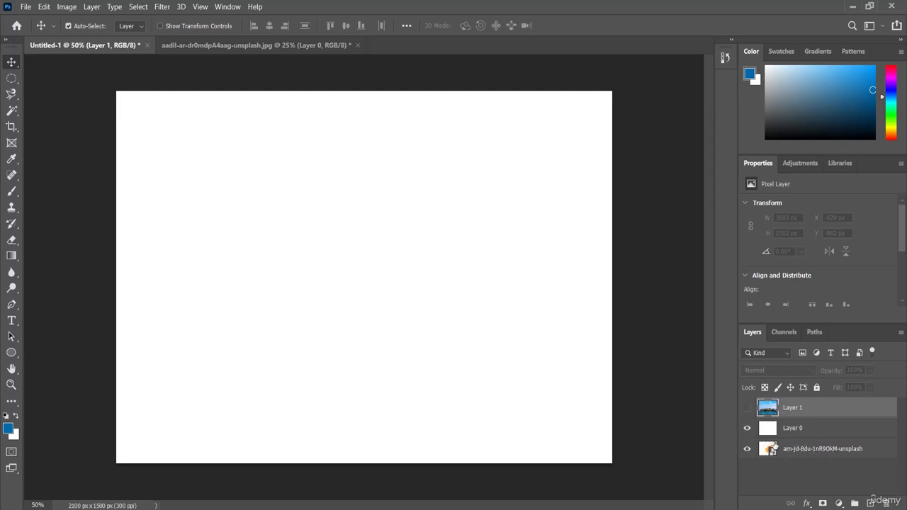
click(748, 429)
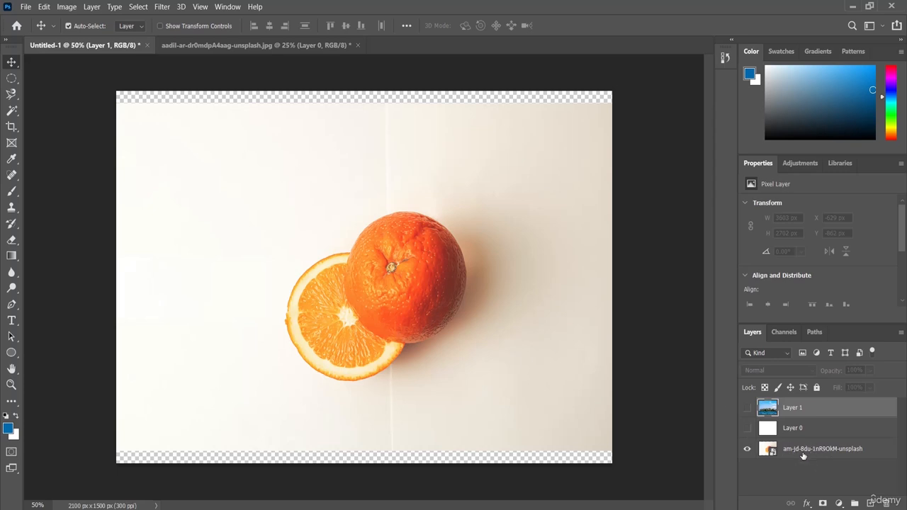
click(825, 451)
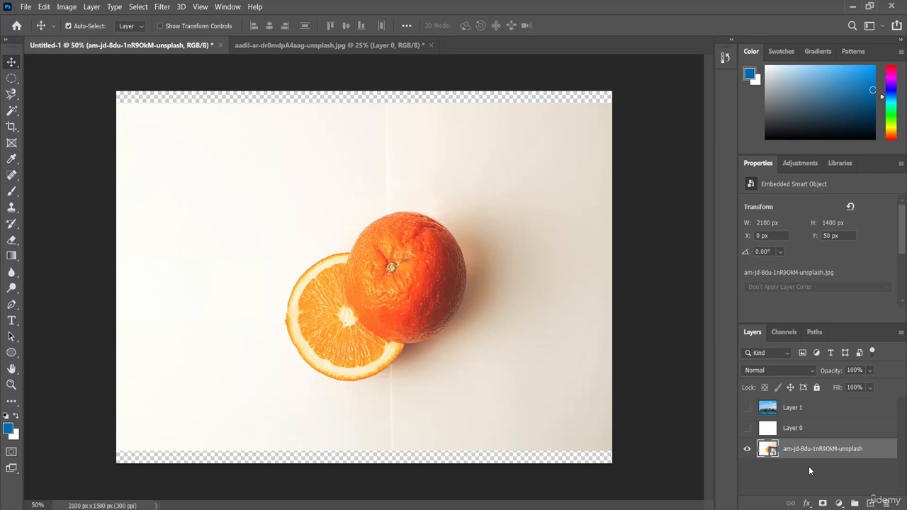
click(886, 504)
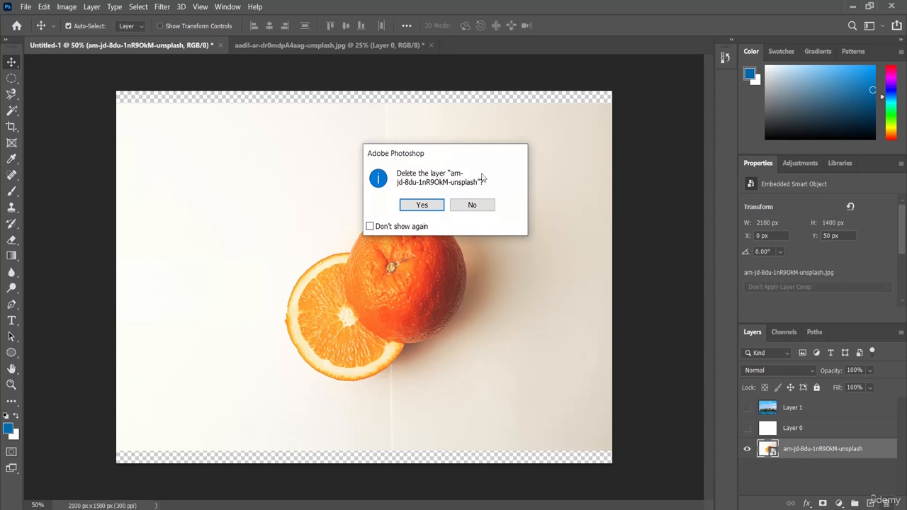
click(418, 206)
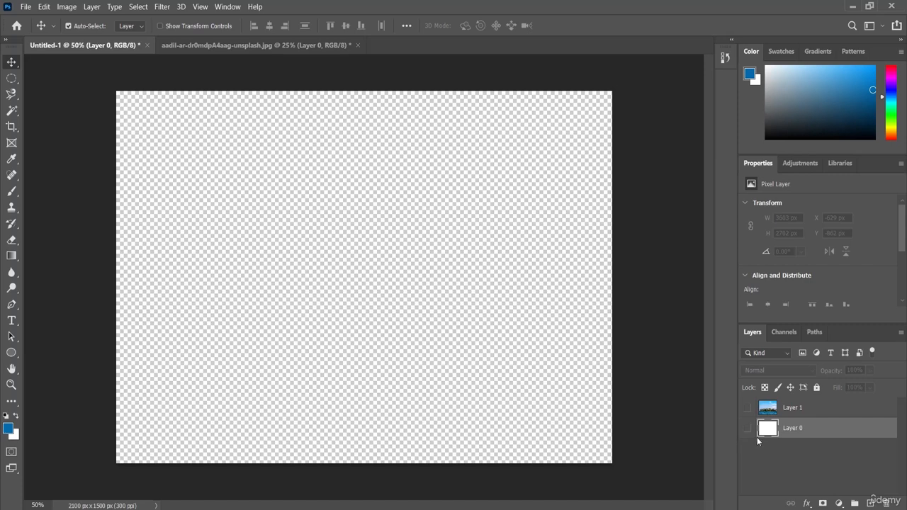
Step: Delete the white Layer 0 and make Layer 1 visible again
click(801, 411)
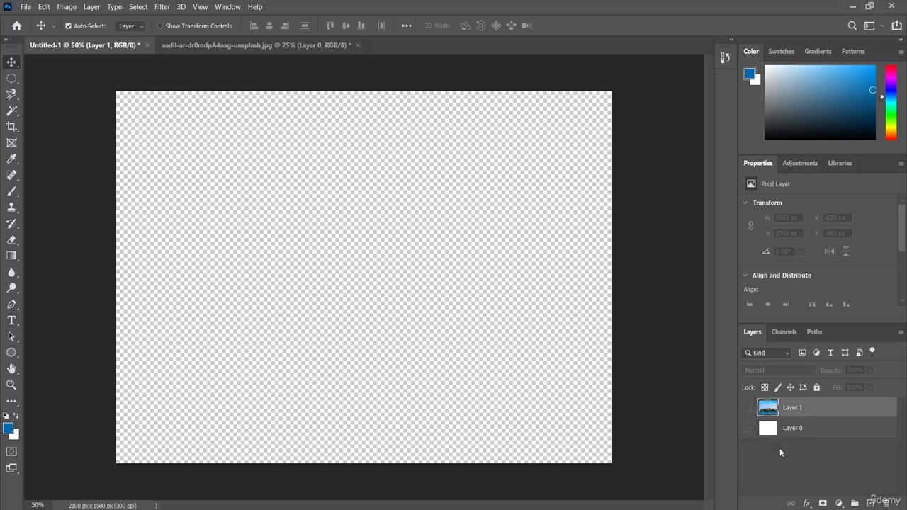
click(809, 434)
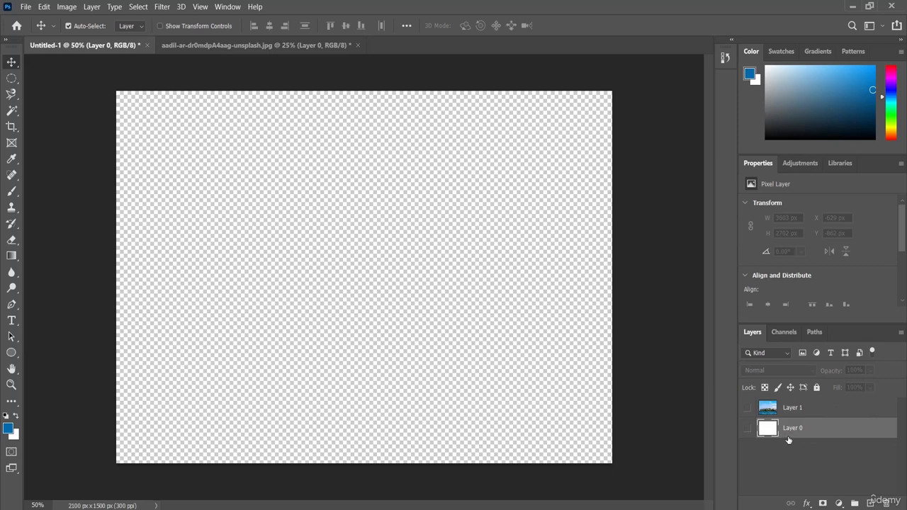
click(887, 502)
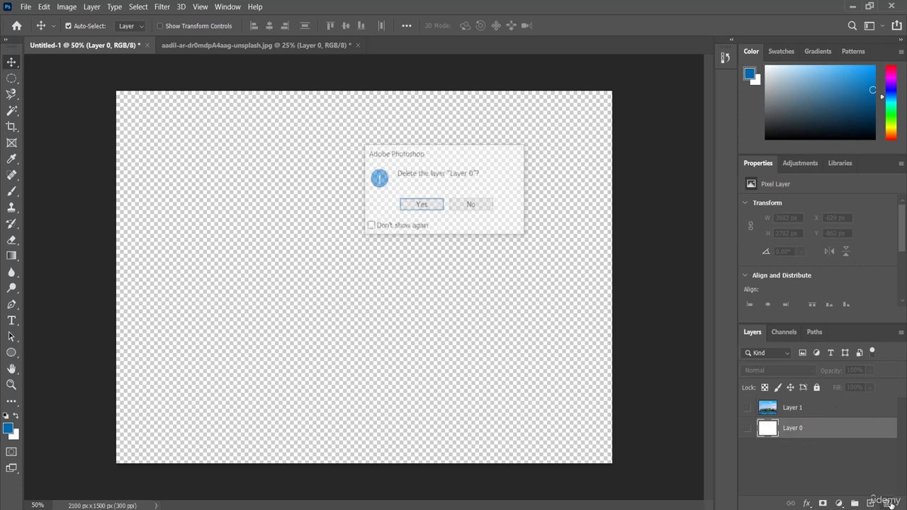
click(421, 205)
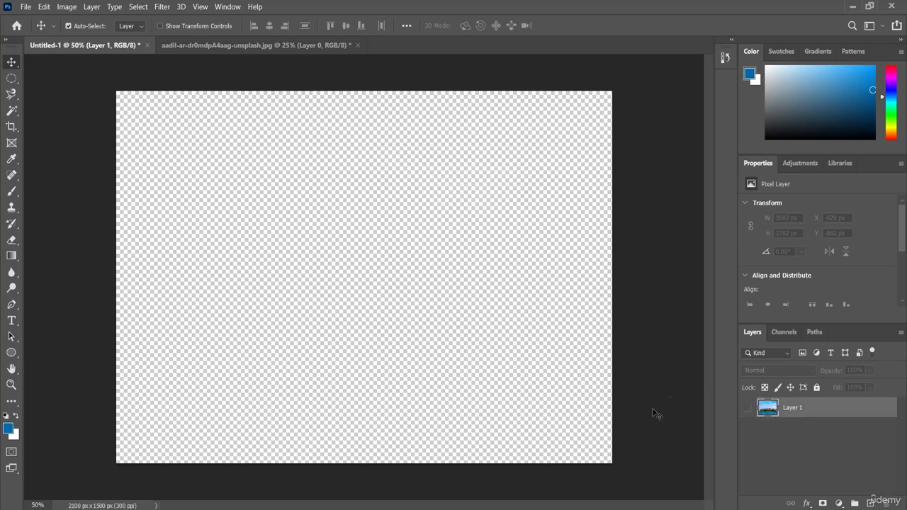
click(747, 409)
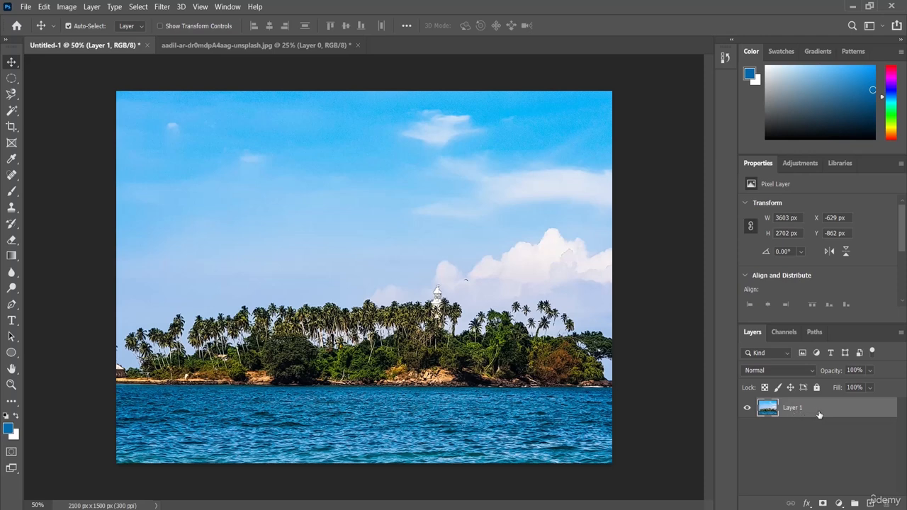
Step: Duplicate Layer 1 within Untitled-1 under the name Layer 2
right_click(766, 409)
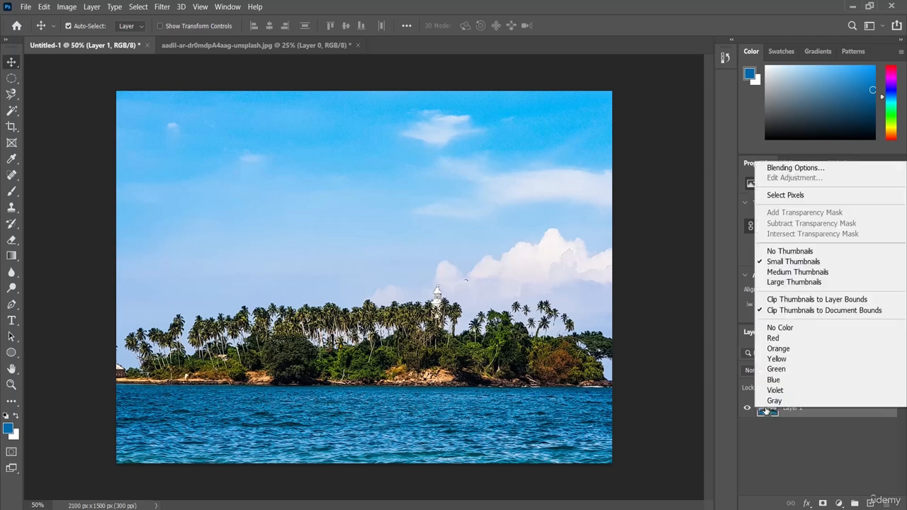
click(780, 466)
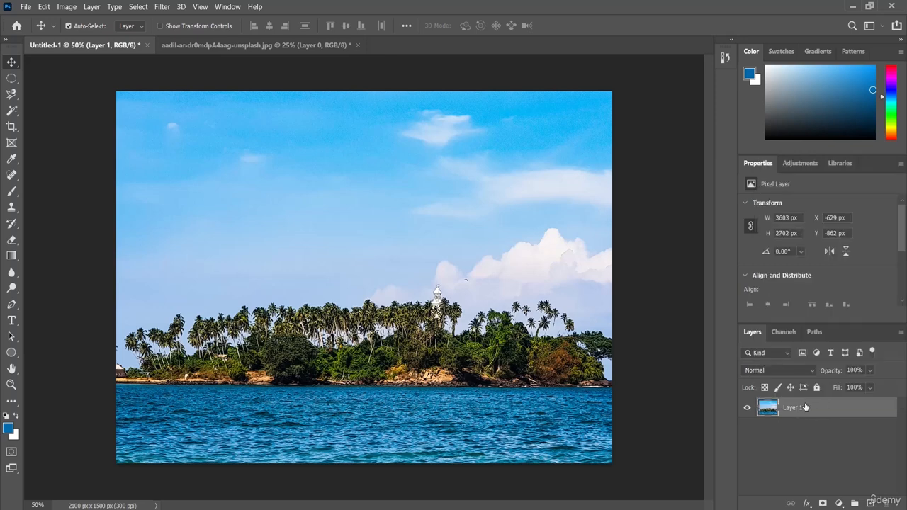
right_click(798, 410)
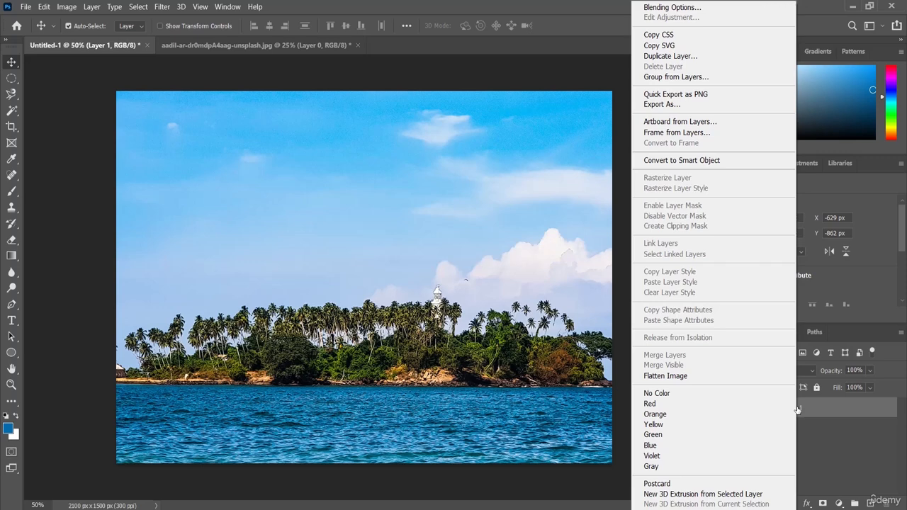
click(709, 56)
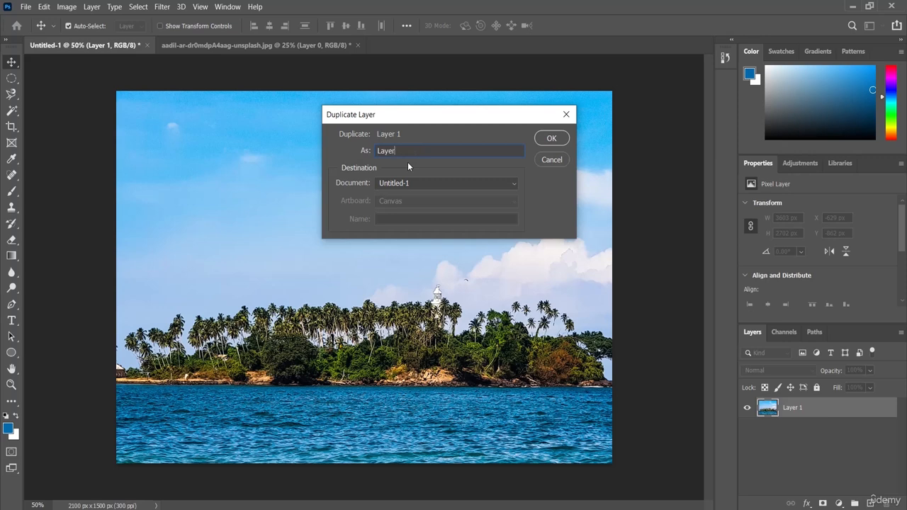
click(551, 139)
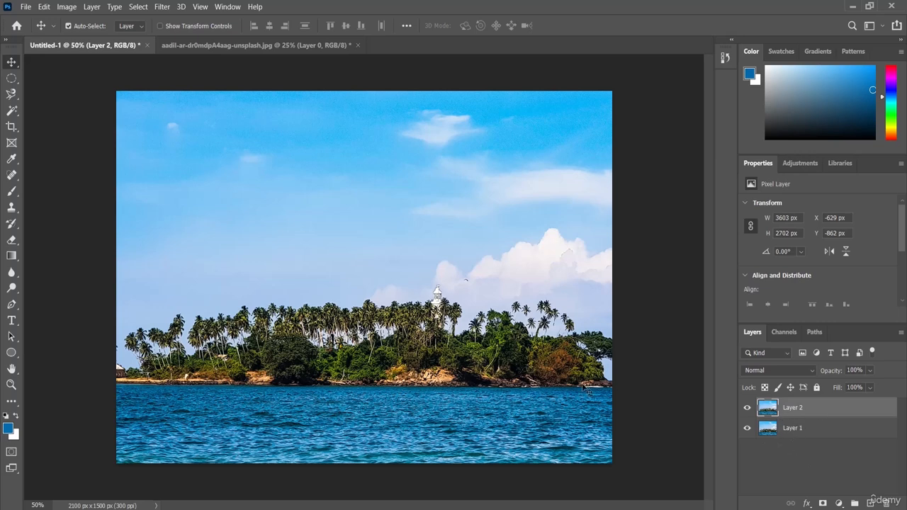
Step: Hide Layer 2 and move Layer 1 right and slightly down to about X -111 px, Y -800 px
click(746, 411)
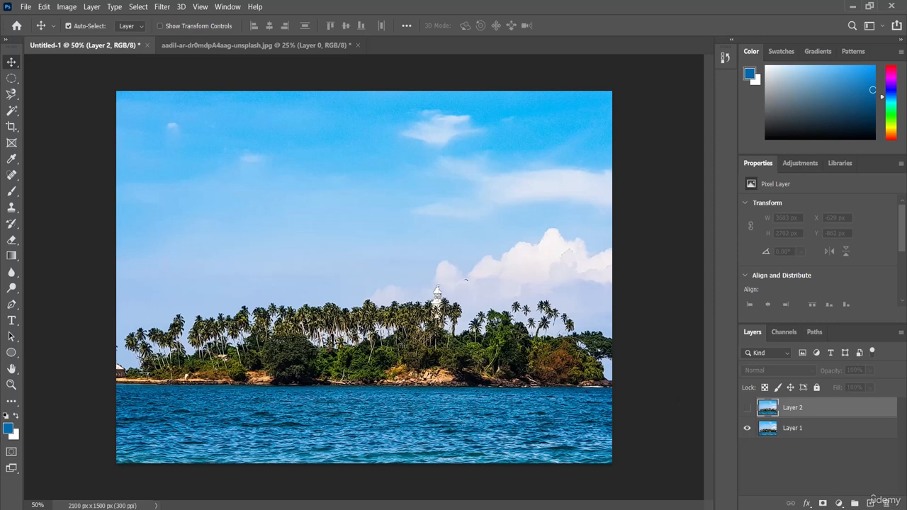
click(747, 408)
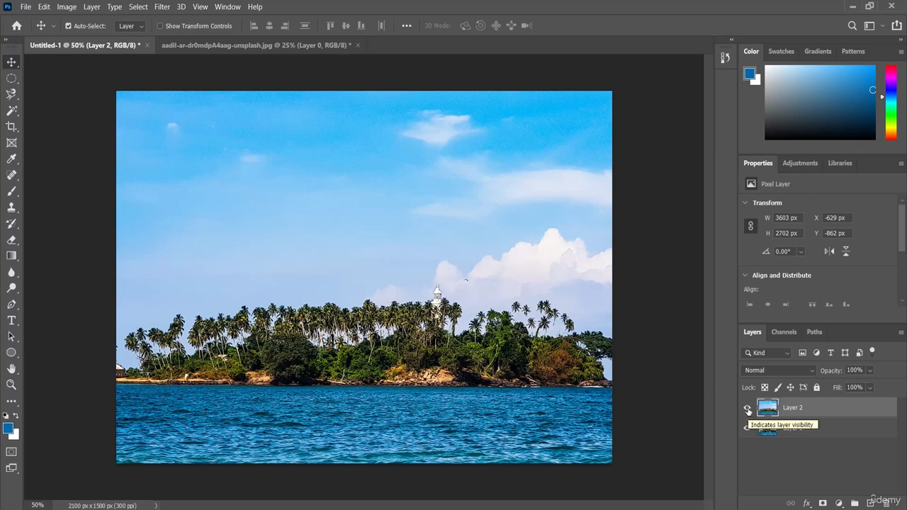
click(748, 409)
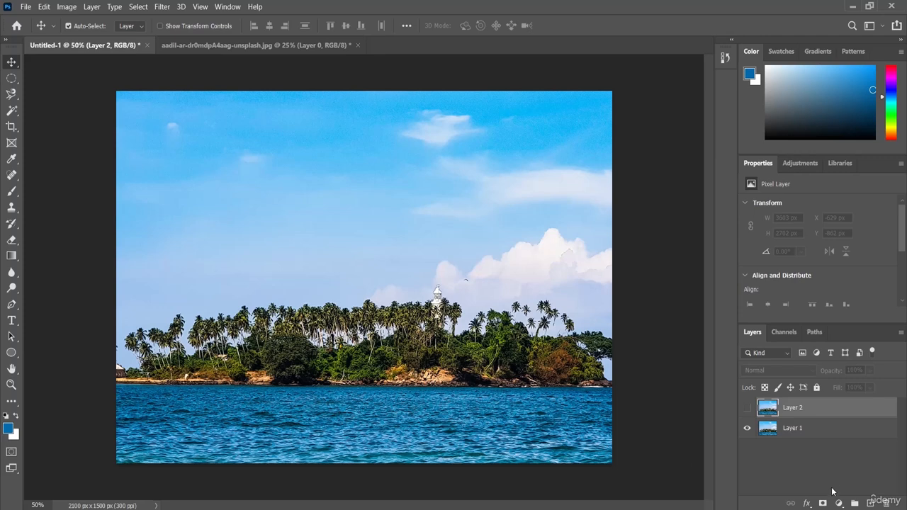
click(793, 429)
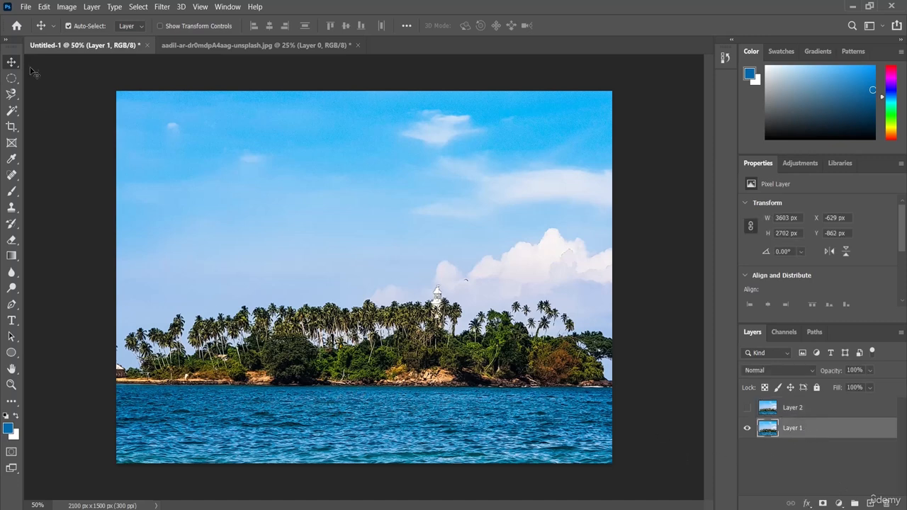
drag(305, 403, 440, 423)
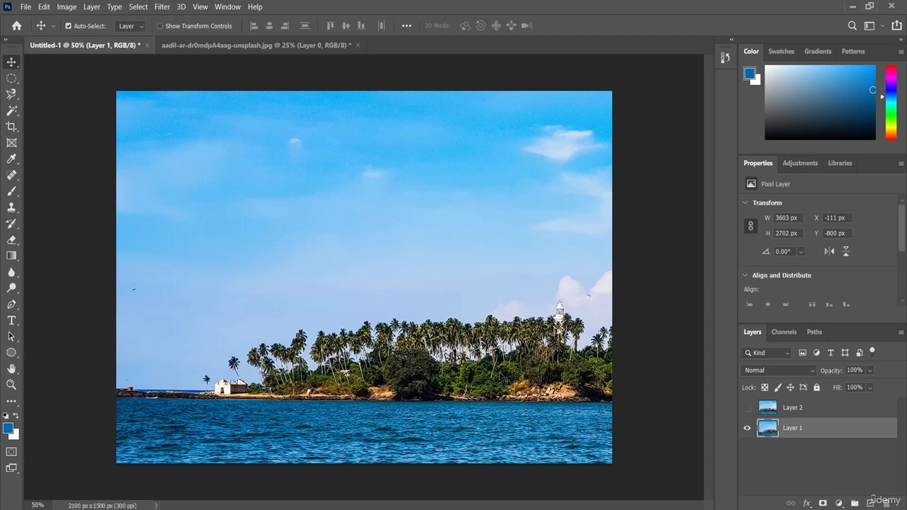
Step: Move Layer 1 right and down to about X 0 px, Y -580 px, and make Layer 2 visible again
drag(513, 371, 537, 430)
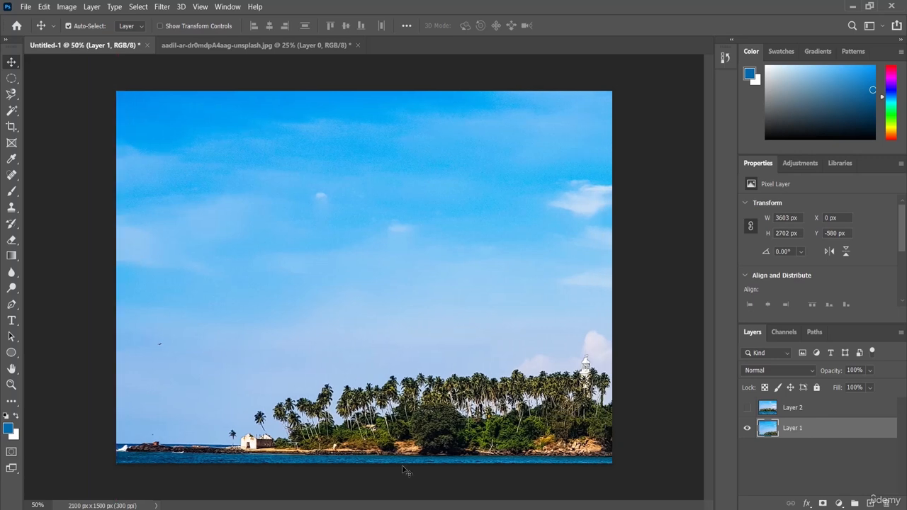
click(786, 410)
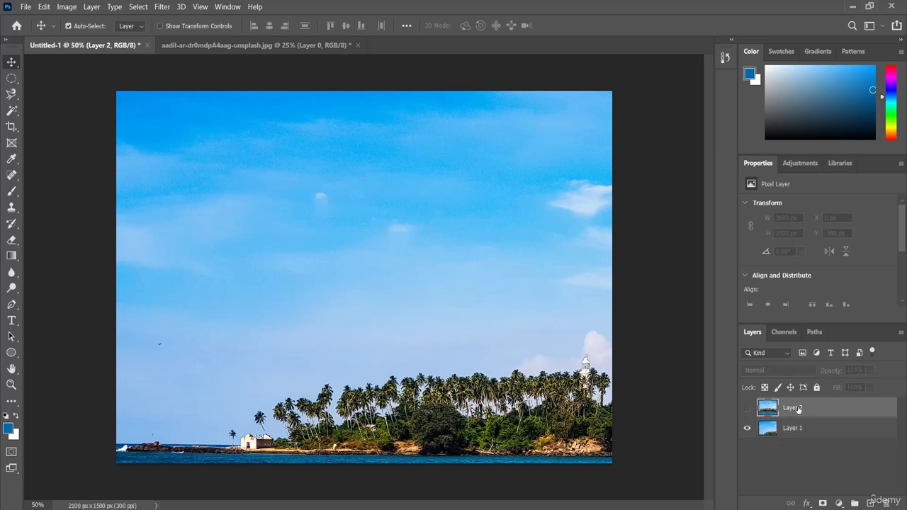
click(748, 410)
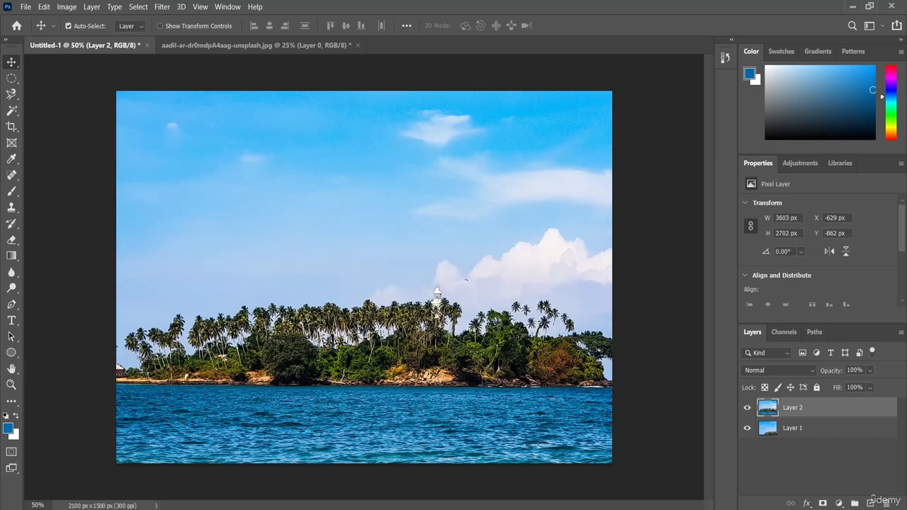
click(747, 409)
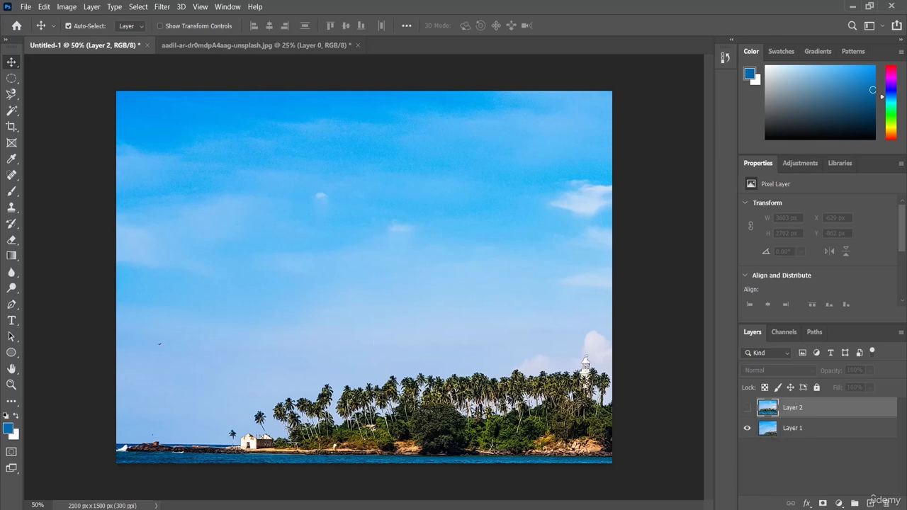
click(747, 407)
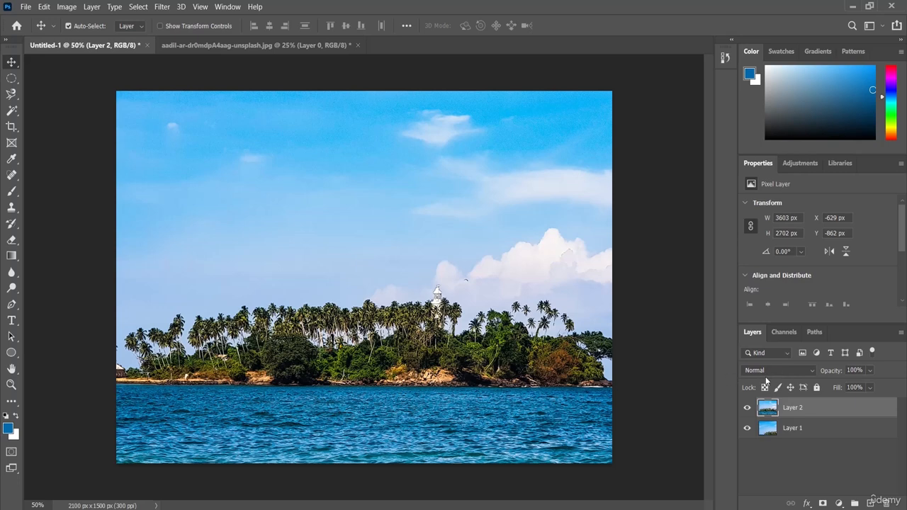
Step: Review Layer 2's blend modes, keeping Normal, and try opacities of 85%, 64%, 34% and 14% before restoring 100%
click(804, 369)
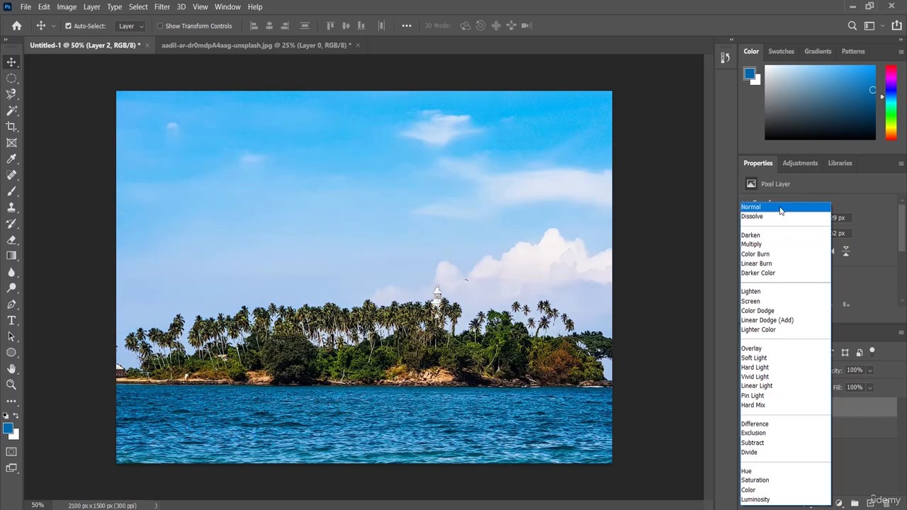
click(781, 207)
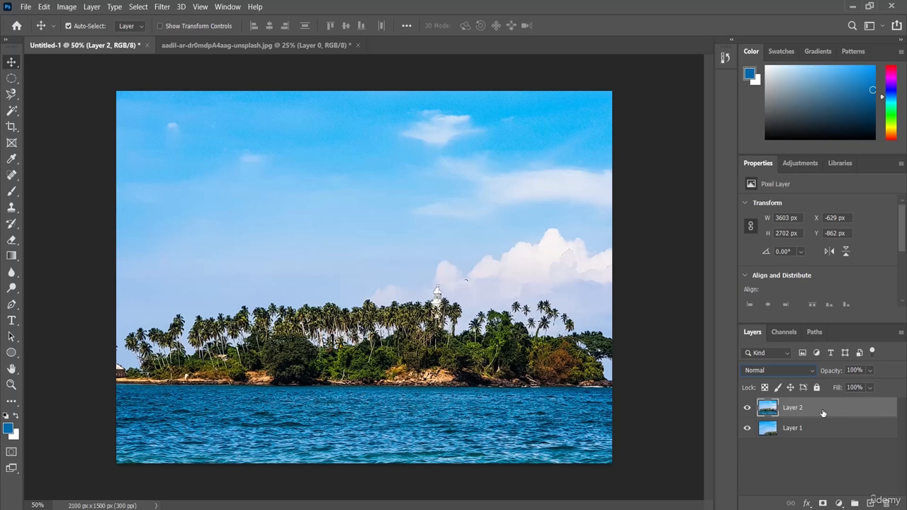
click(871, 371)
drag(882, 384, 832, 387)
drag(884, 387, 875, 387)
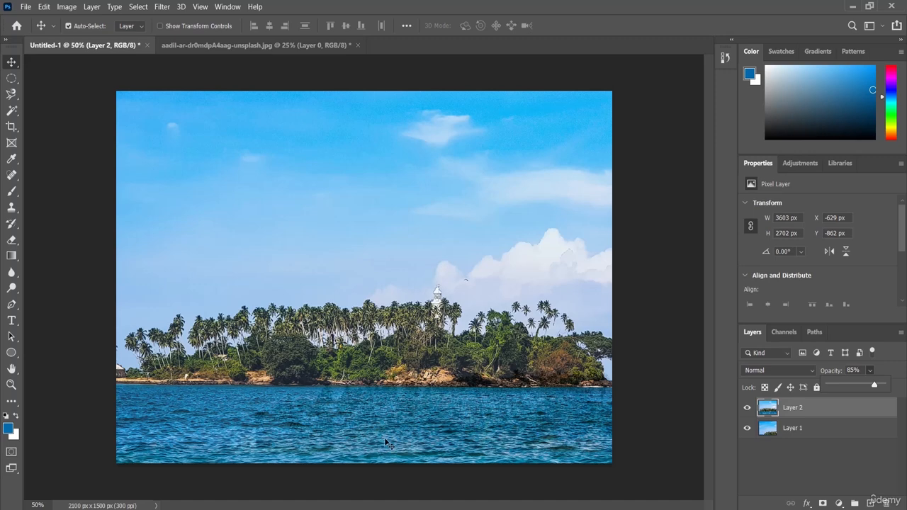
drag(873, 386, 864, 386)
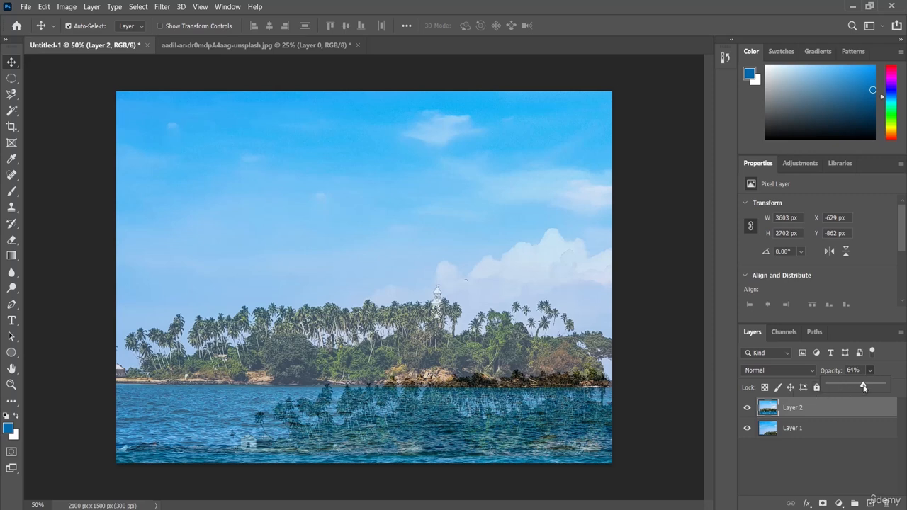
drag(864, 387, 846, 387)
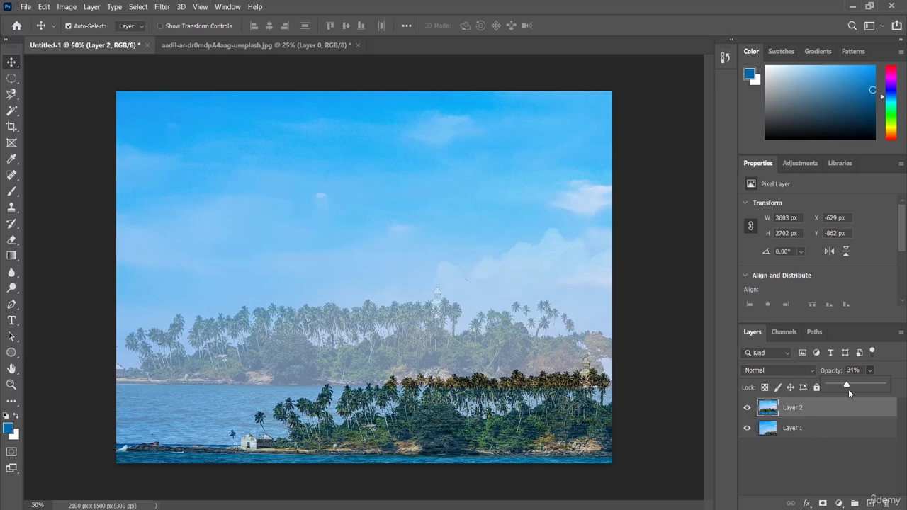
drag(844, 387, 837, 386)
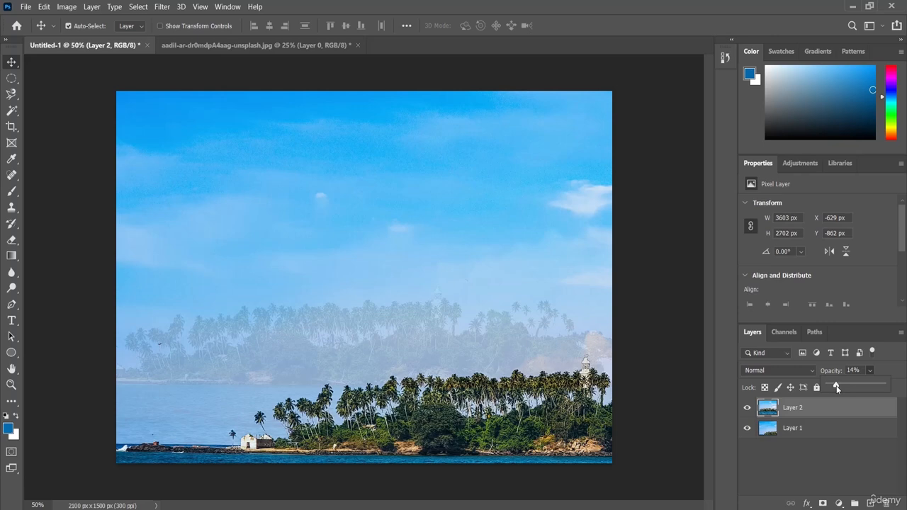
drag(836, 385, 894, 369)
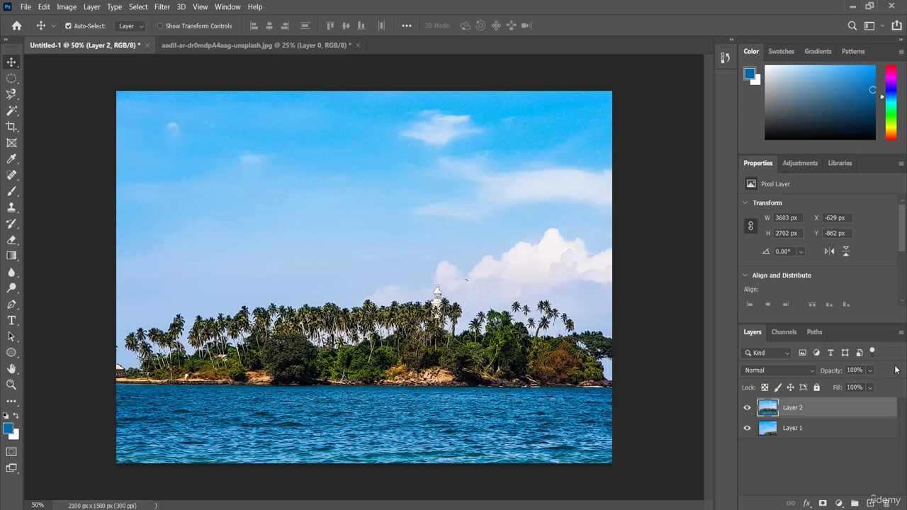
click(822, 453)
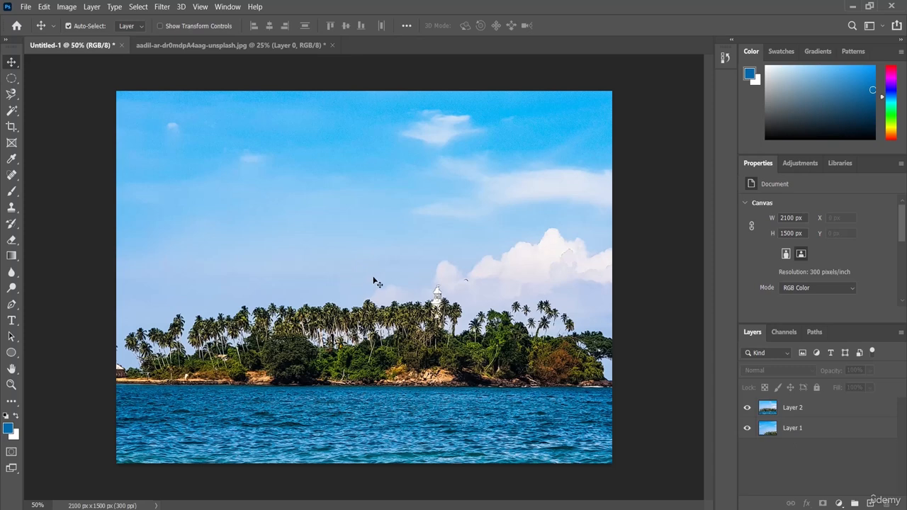
Step: Add horizontal text reading "Opened Online" in the sky above the island
click(11, 322)
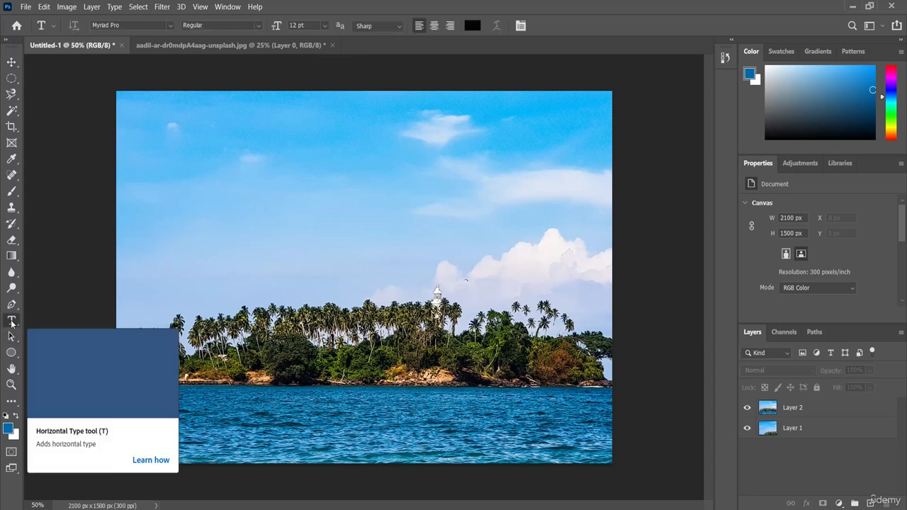
click(361, 222)
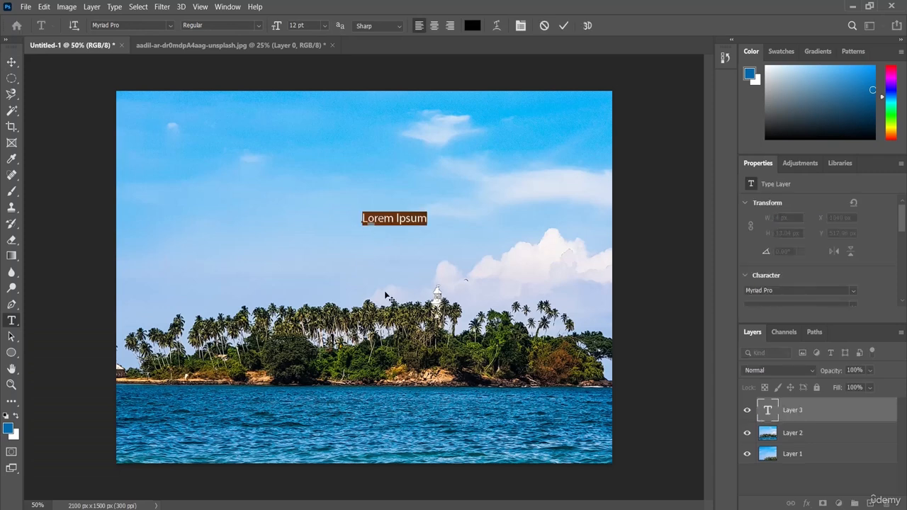
text(Opened)
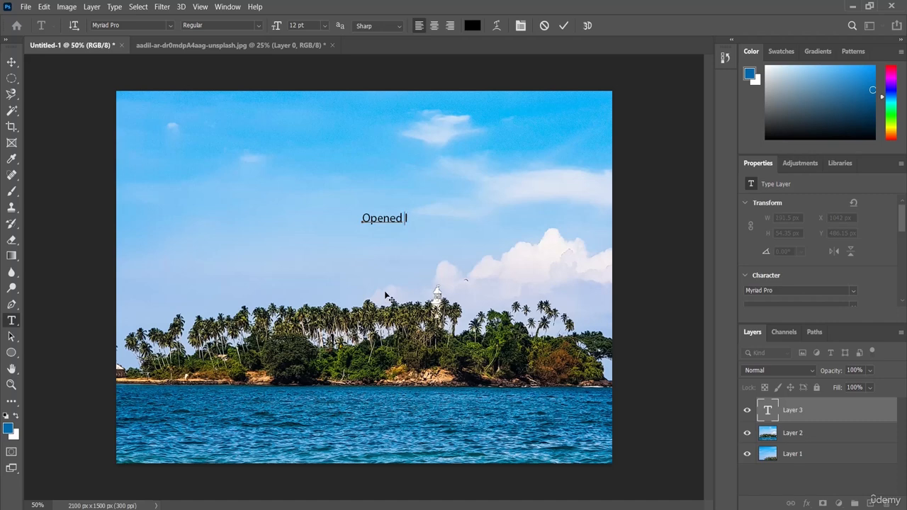
text( Online)
Step: Try the whole "Opened Online" text at 72 pt, reduce it to 24 pt and commit the text
drag(441, 221, 357, 221)
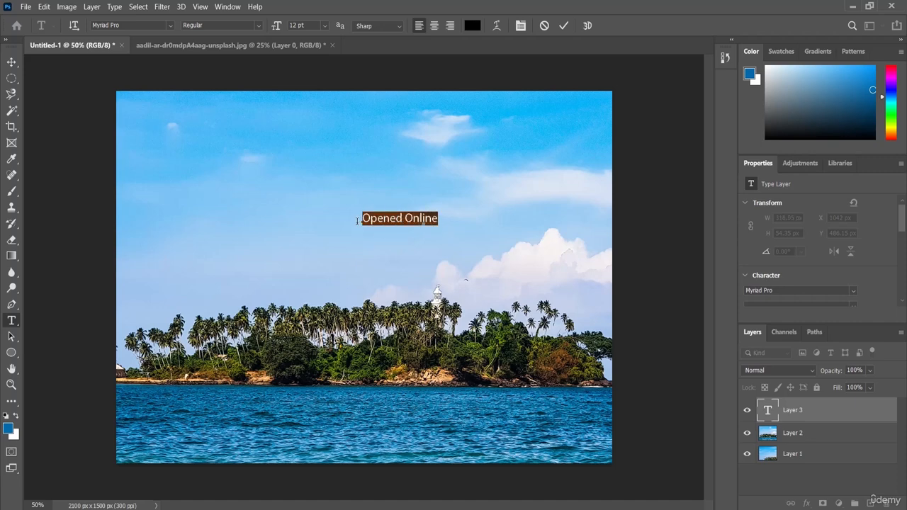
click(323, 26)
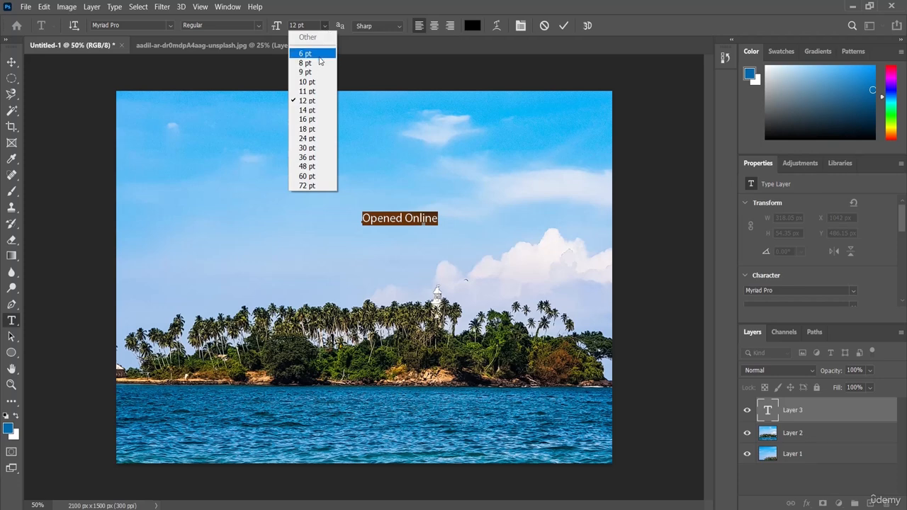
click(313, 186)
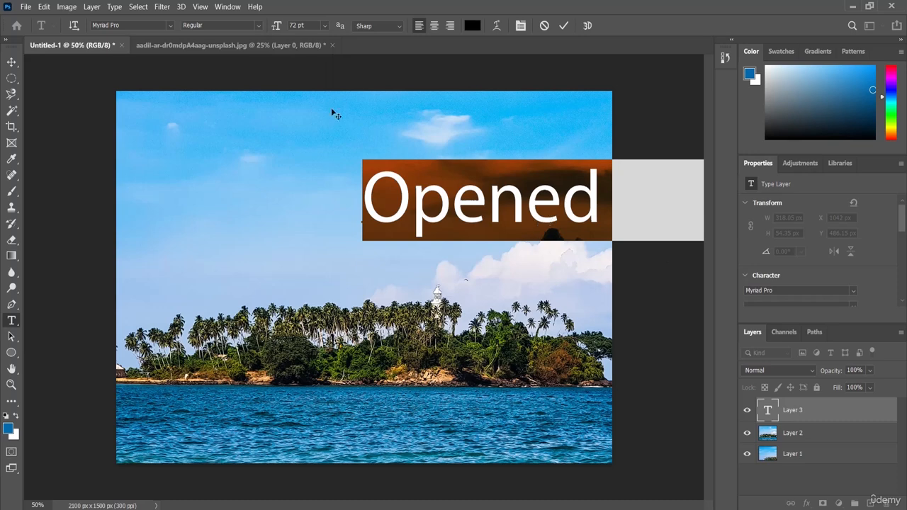
click(325, 26)
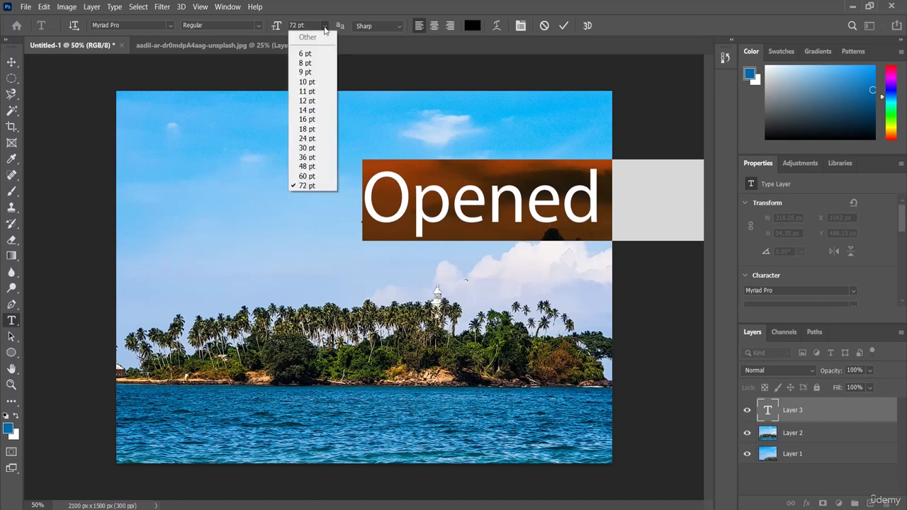
click(309, 139)
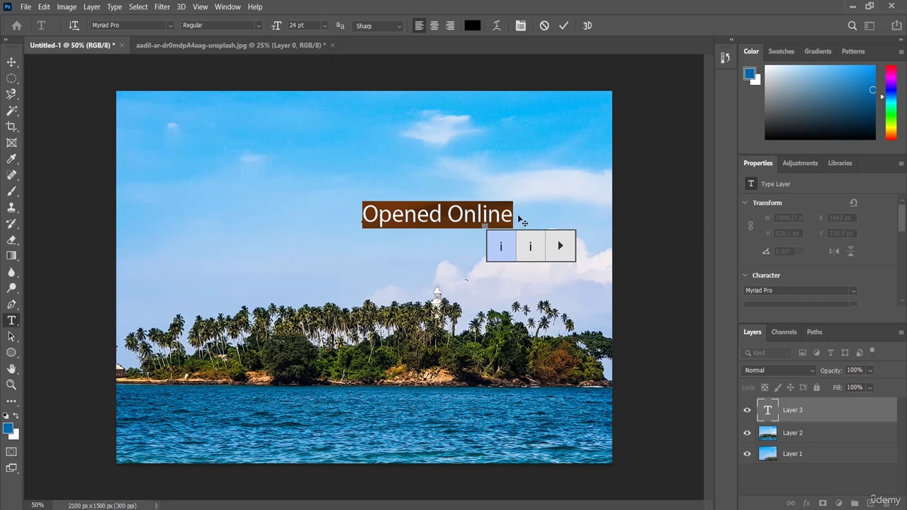
click(482, 214)
drag(481, 214, 487, 214)
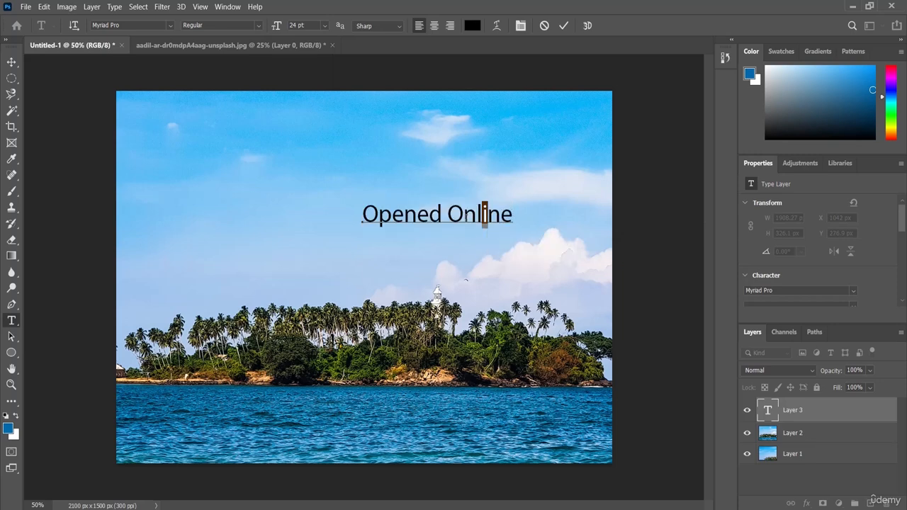
click(418, 214)
click(564, 26)
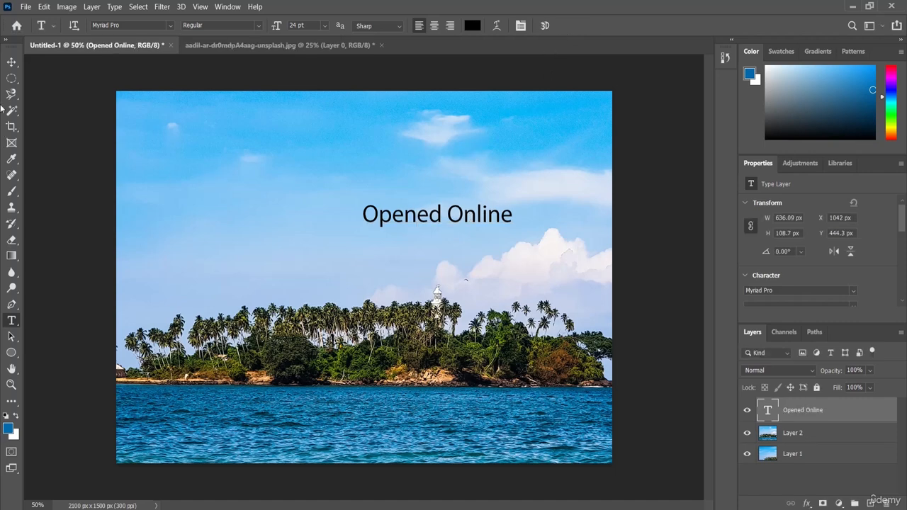
Step: Move Layer 2 down to about X -637 px, Y -776 px, and the text layer to about X 732 px, Y 562 px
click(12, 62)
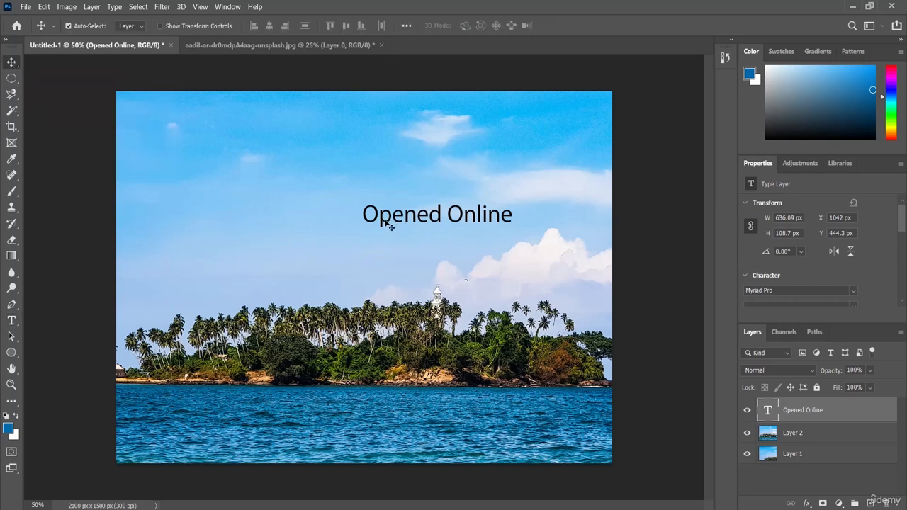
click(800, 437)
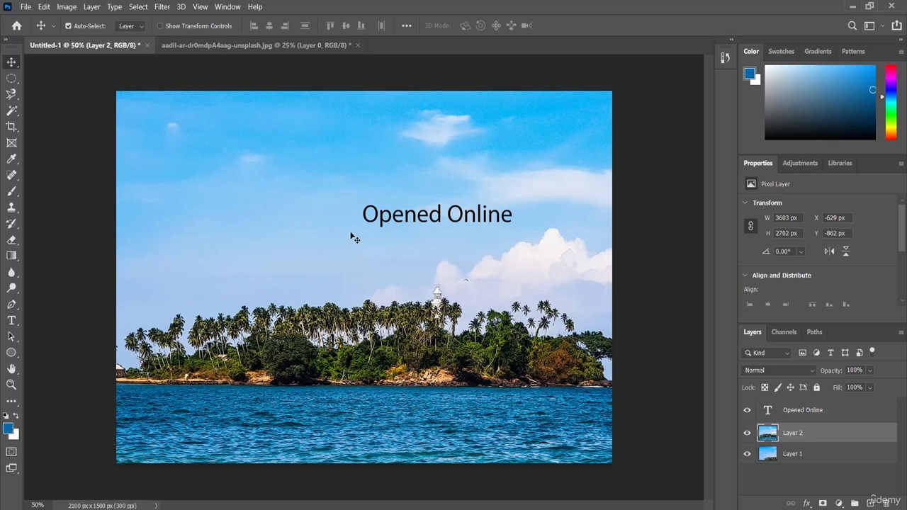
drag(353, 236, 349, 256)
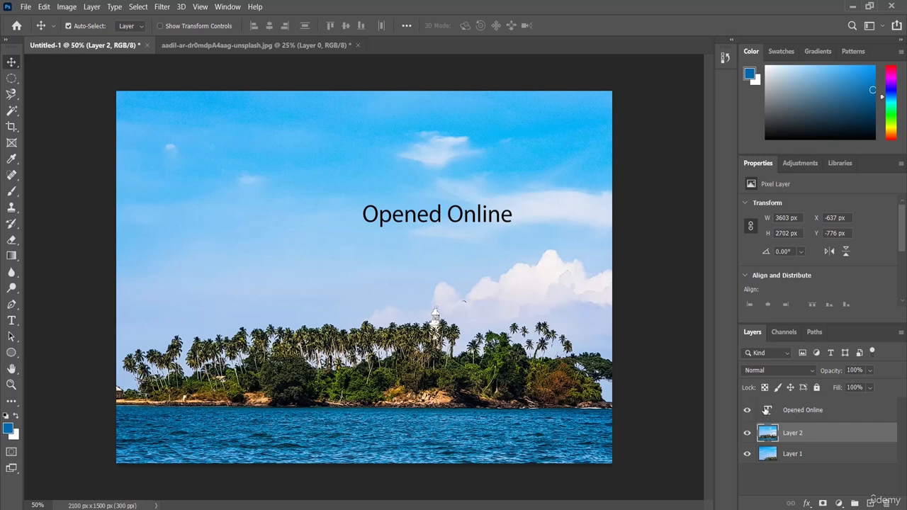
click(807, 412)
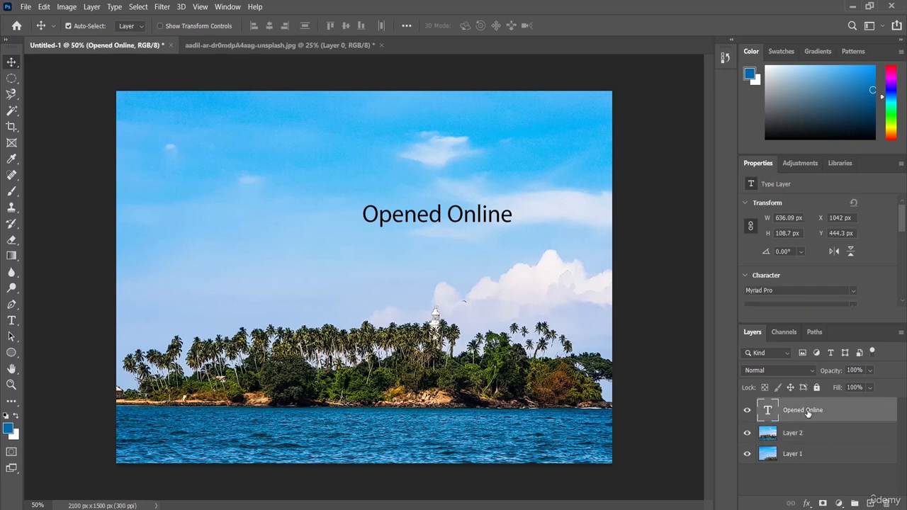
drag(443, 220, 367, 245)
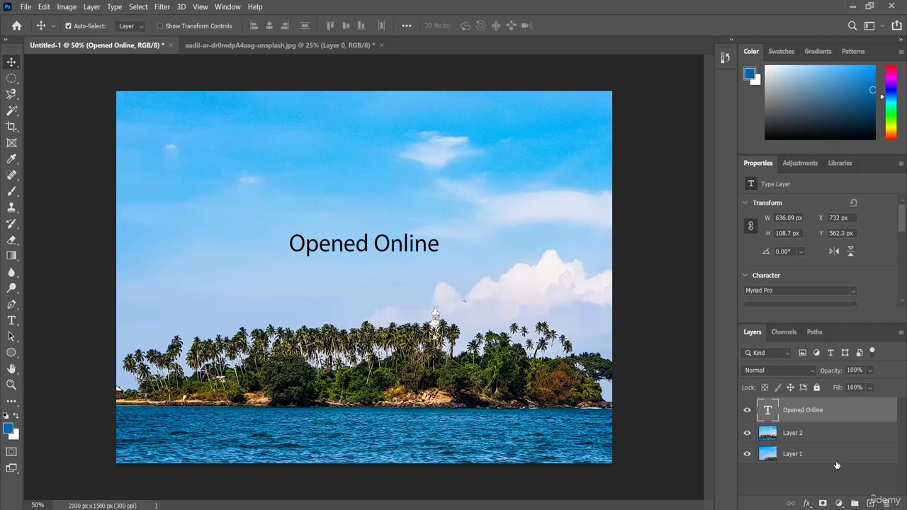
Step: Convert the Opened Online text layer, Layer 2 and Layer 1 together into one smart object
ctrl+click(806, 437)
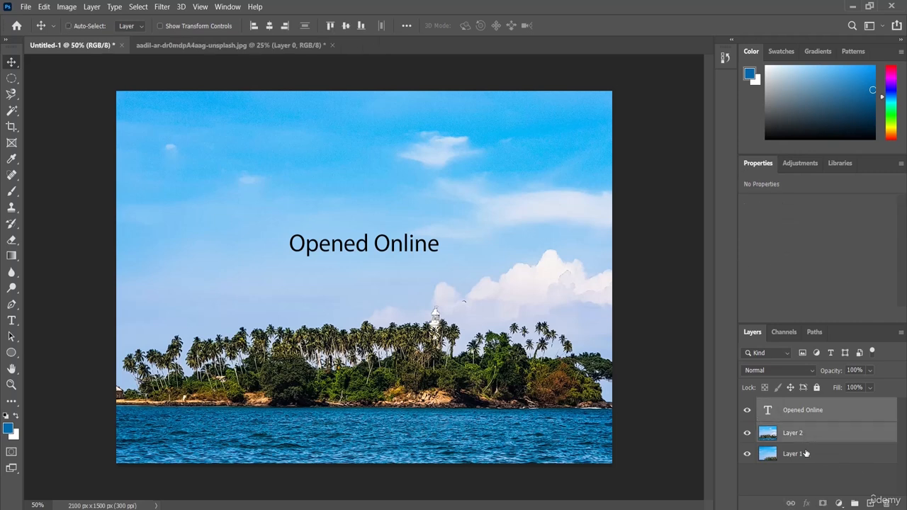
ctrl+click(806, 454)
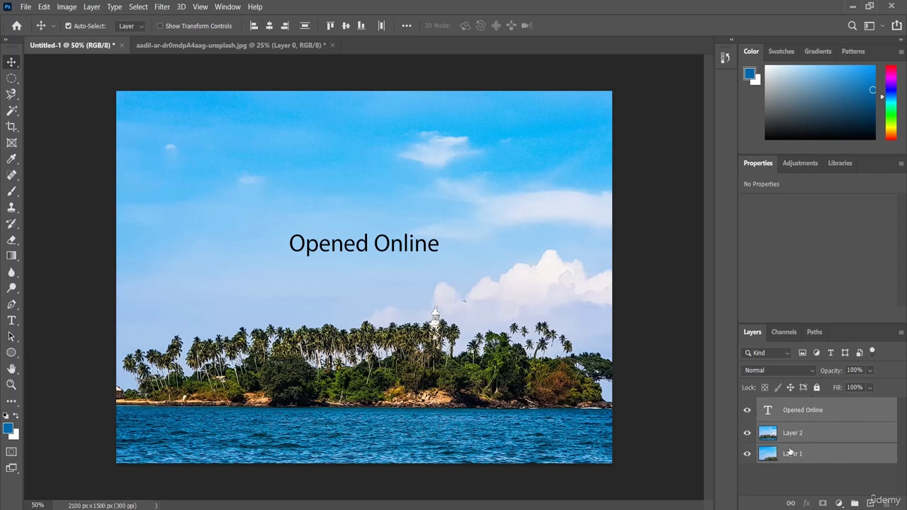
right_click(836, 436)
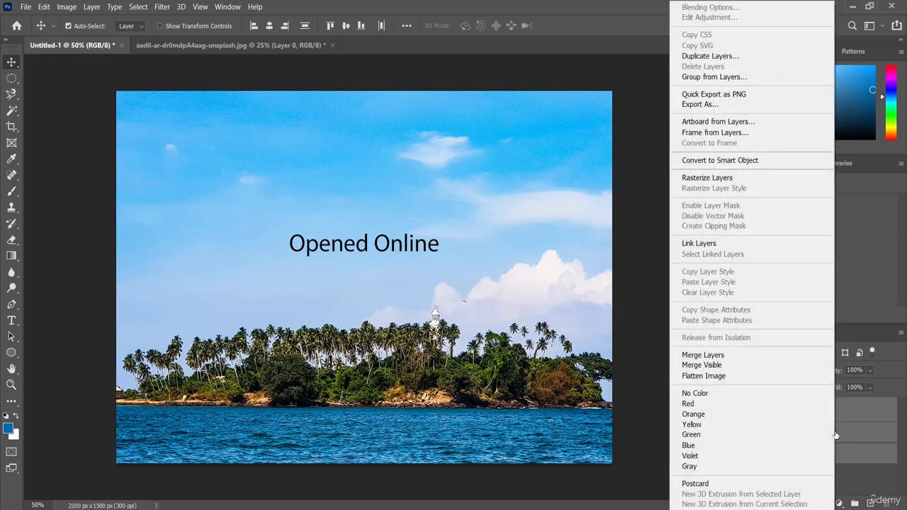
click(791, 164)
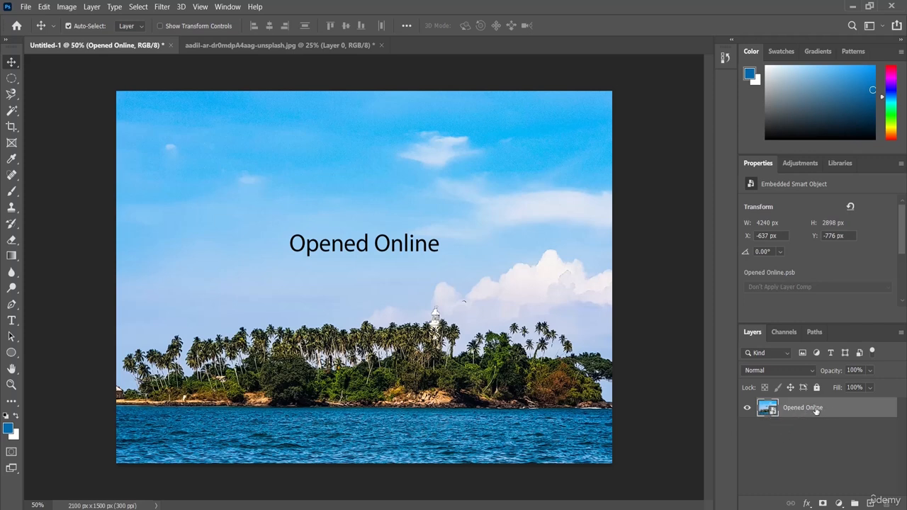
Step: Open the smart object's contents, shift both image layers upward and move the text to about X 1585 px, Y 982 px
double_click(774, 412)
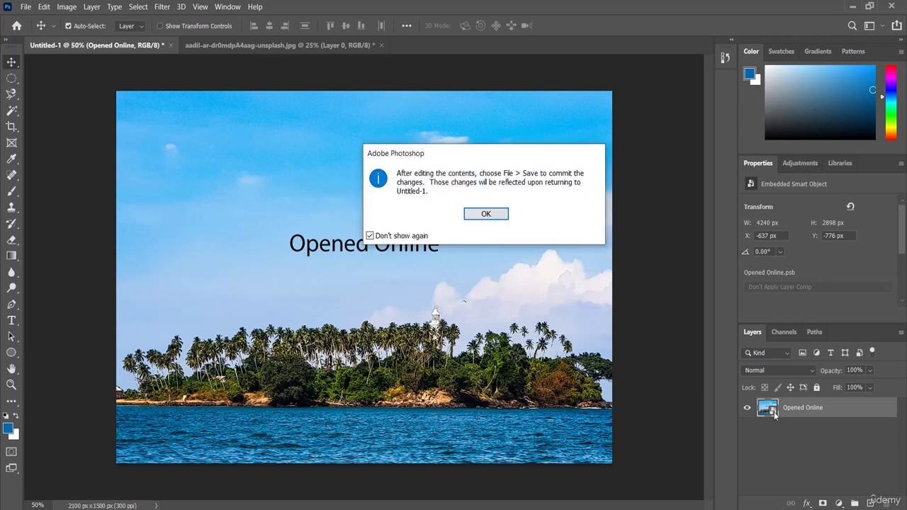
click(486, 214)
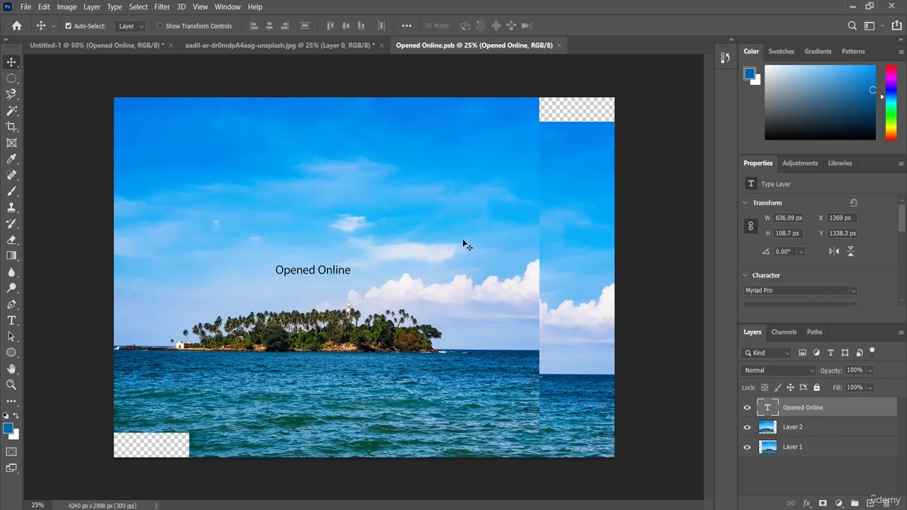
mouse_move(463, 240)
mouse_down()
mouse_move(530, 238)
mouse_move(454, 233)
mouse_move(464, 233)
mouse_up()
drag(552, 231, 559, 196)
drag(305, 272, 328, 226)
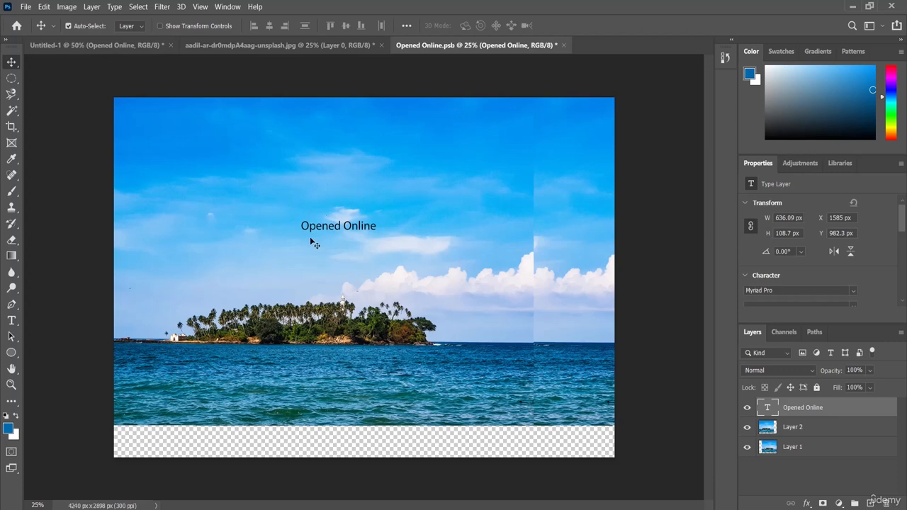
Step: Check the smart object in Untitled-1, reopen its contents and close Opened Online.psb without saving the changes
click(92, 47)
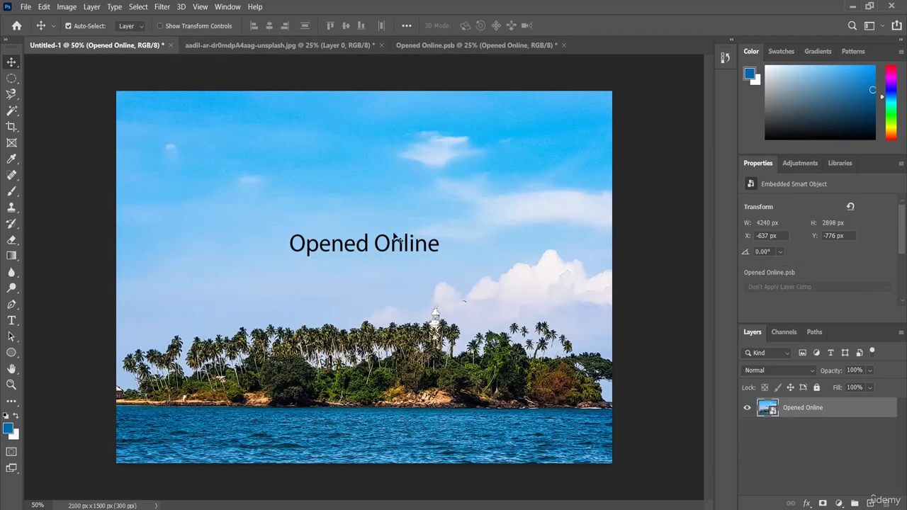
double_click(773, 416)
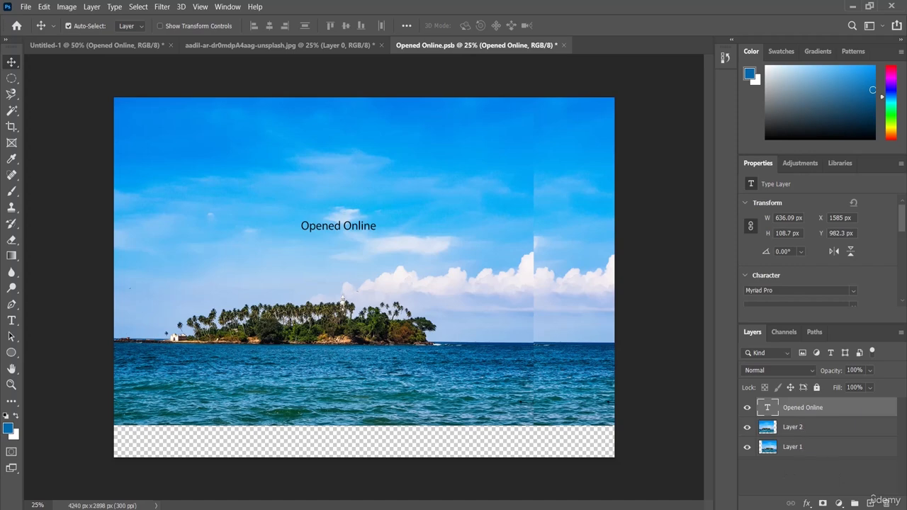
click(563, 44)
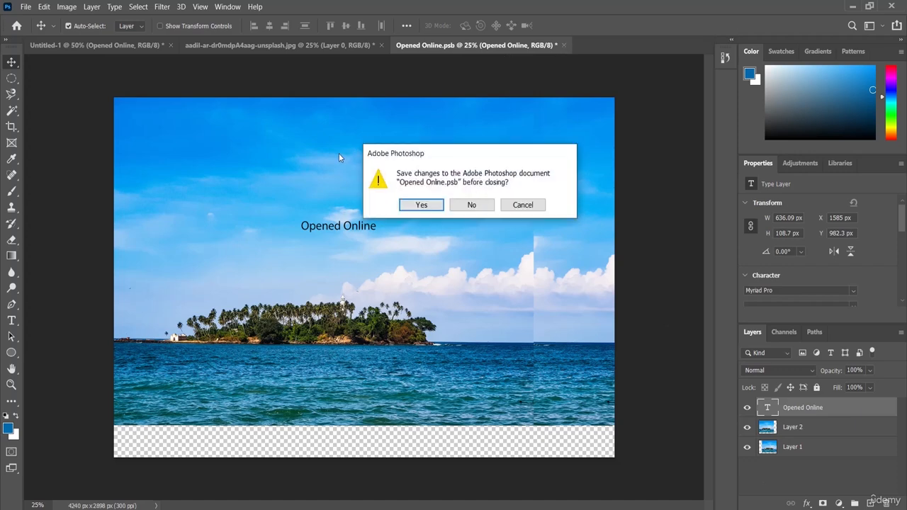
click(472, 206)
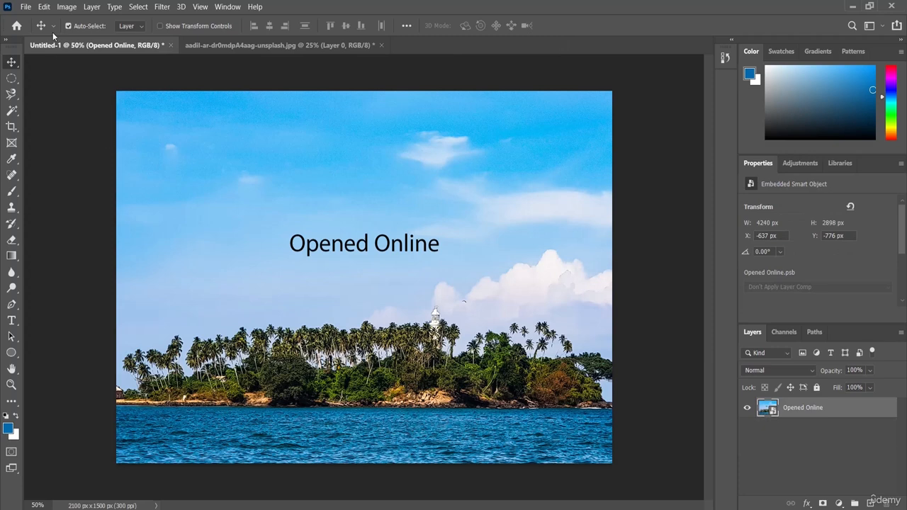